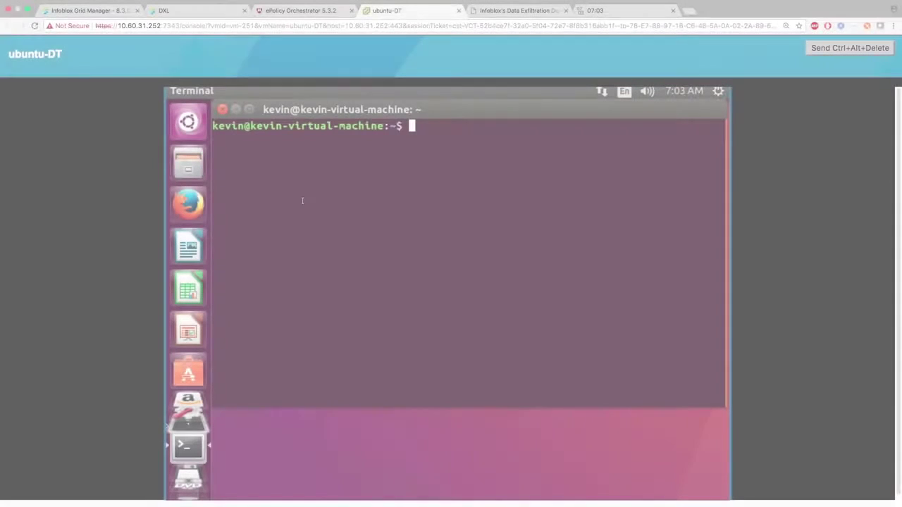
type("dig @10.60.31.90 example.com")
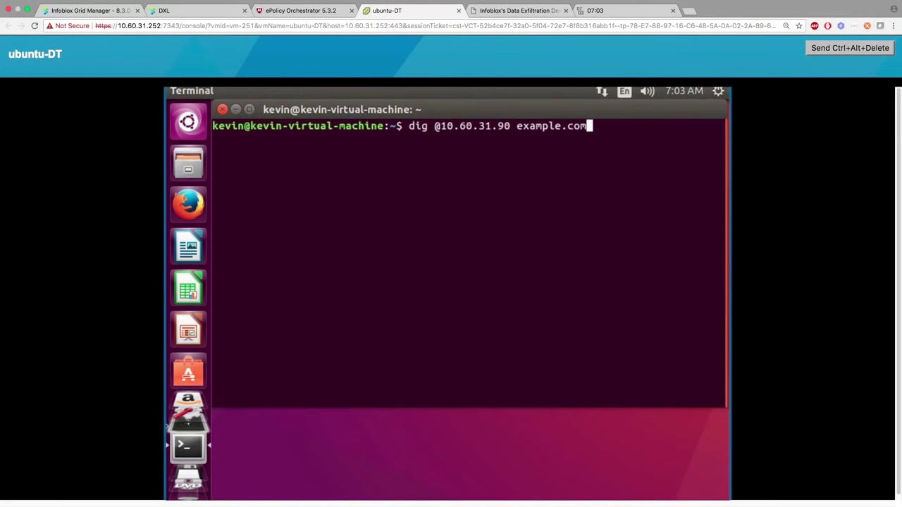
key("Return")
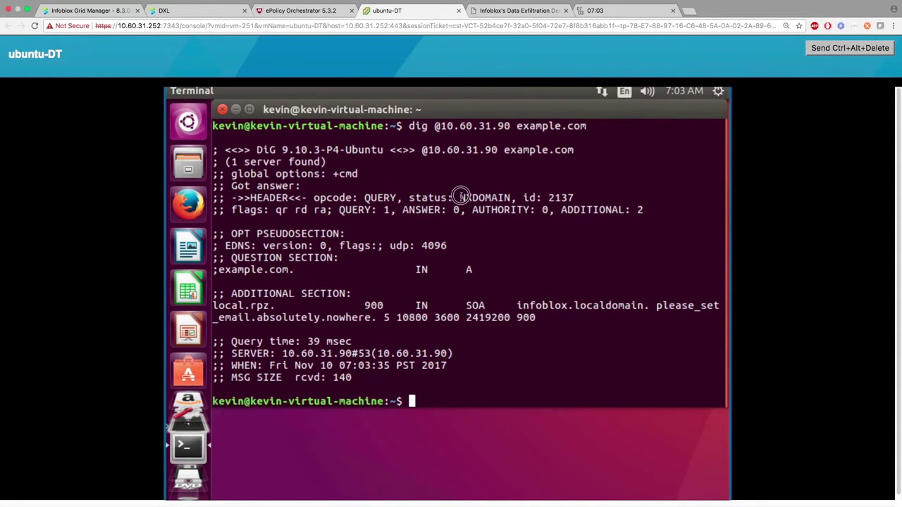
double_click(513, 197)
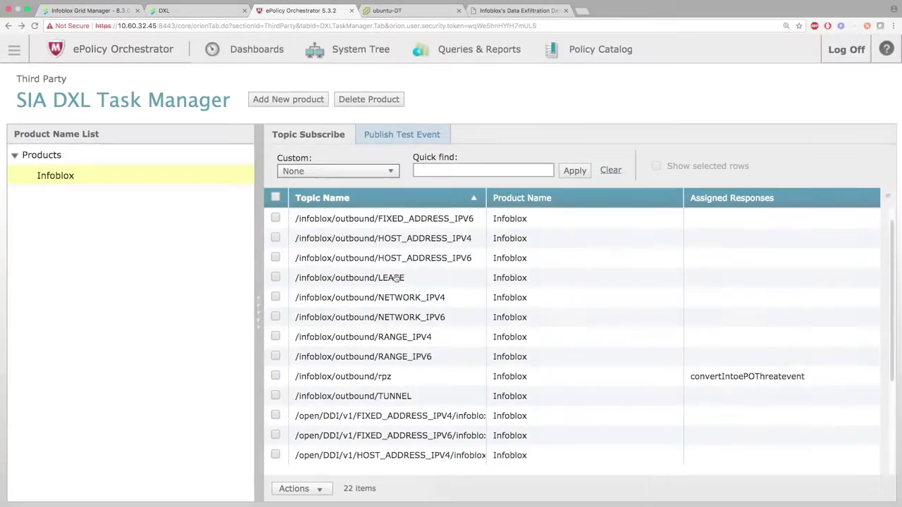
Open the /open/threat/v1/rpz/infoblox topic's events to see the 7:03:31 AM RPZ hit.
scroll(397, 294, "down", 5)
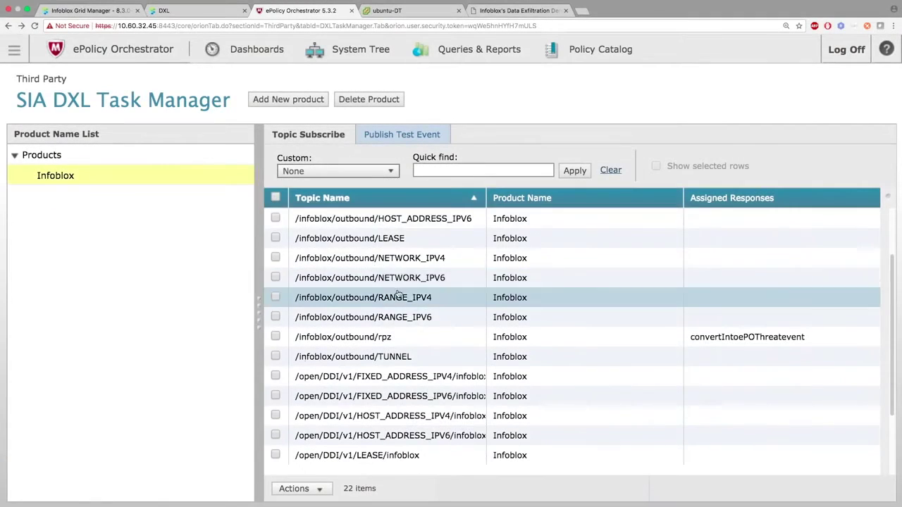
scroll(398, 299, "down", 1)
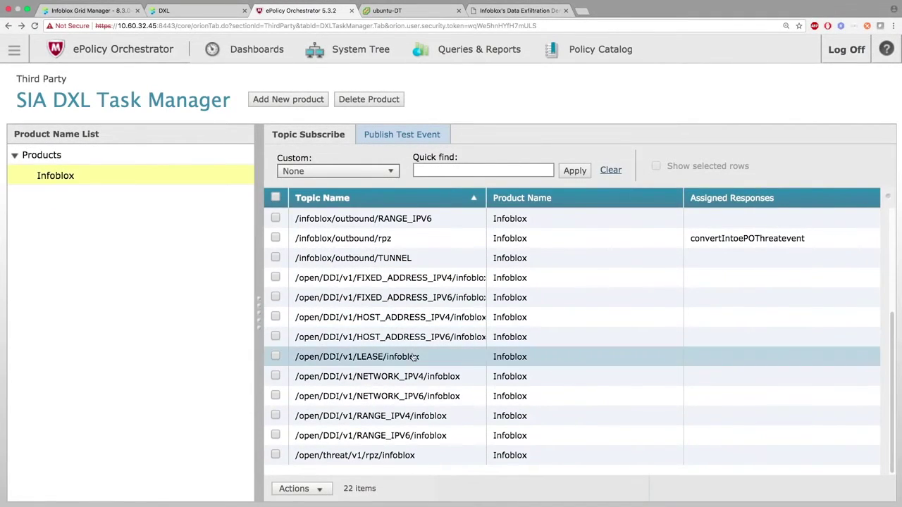
left_click(403, 455)
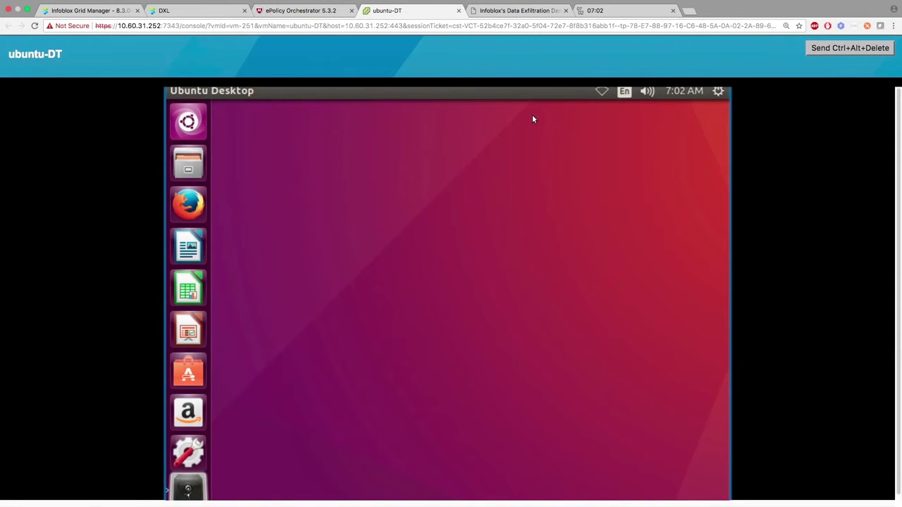
Choose Enable Networking from the Ubuntu top-bar network menu so the VM reconnects.
left_click(602, 92)
left_click(617, 129)
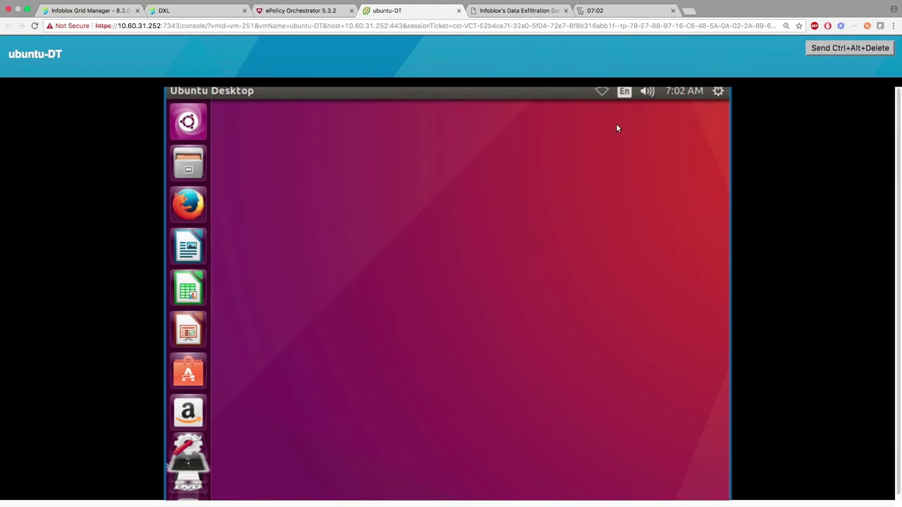
left_click(109, 11)
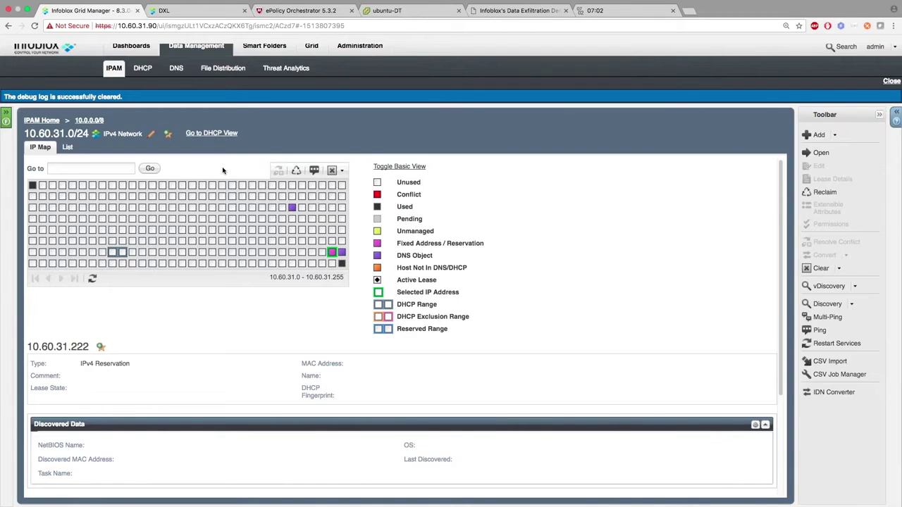
Refresh the 10.60.31.0/24 IP map so the new active DHCP lease shows.
left_click(92, 278)
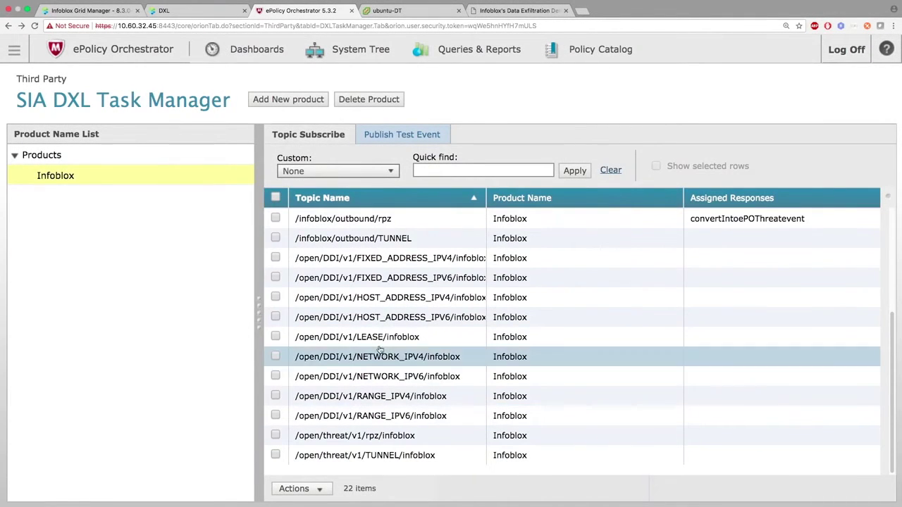
Open the /open/DDI/v1/LEASE/infoblox topic to view the 7:02 AM lease events.
left_click(381, 339)
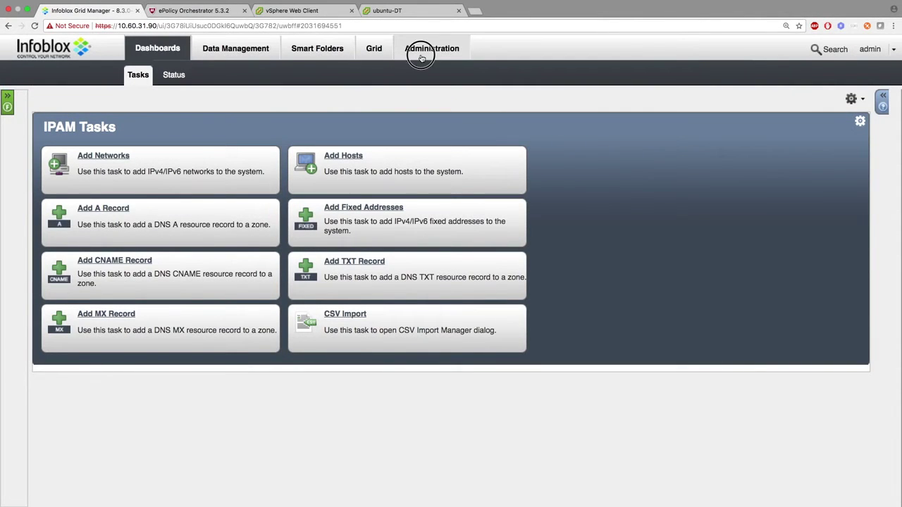
Go to Administration > Extensible Attributes and select only DXL_LastEventSentAt.
left_click(421, 57)
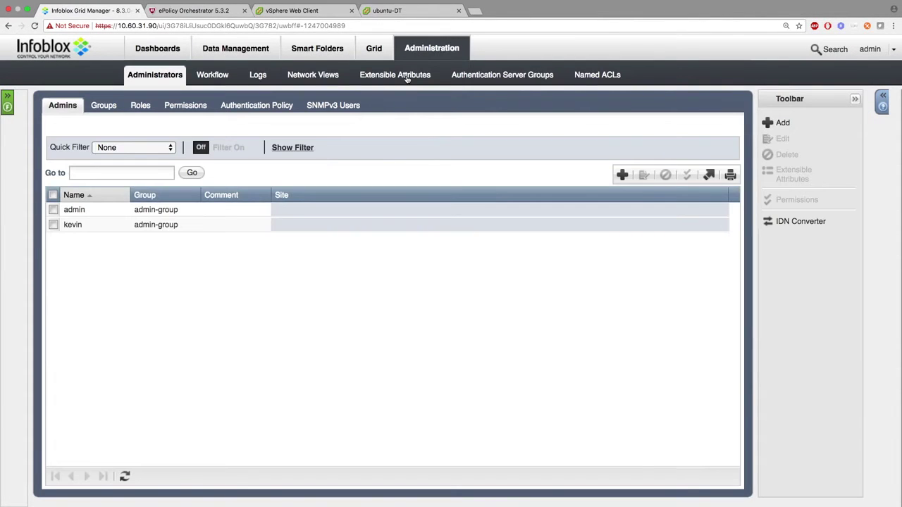
left_click(407, 78)
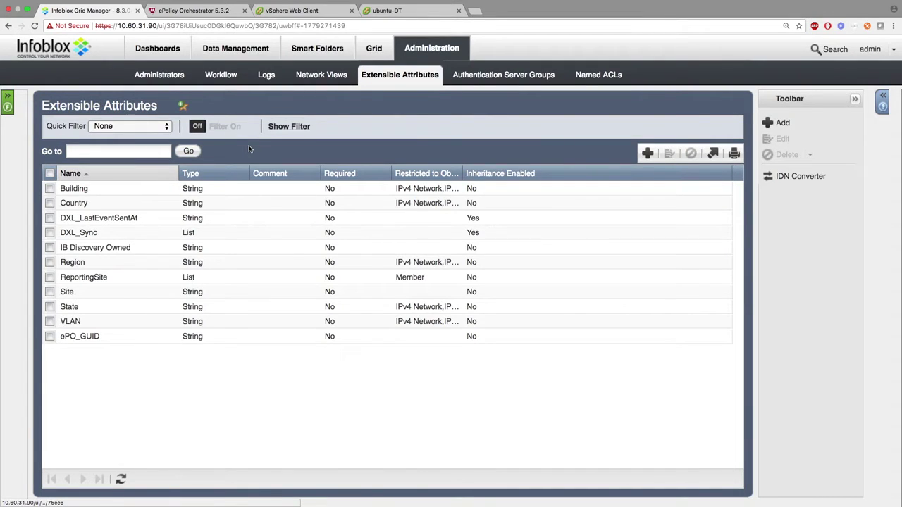
left_click(49, 217)
left_click(50, 233)
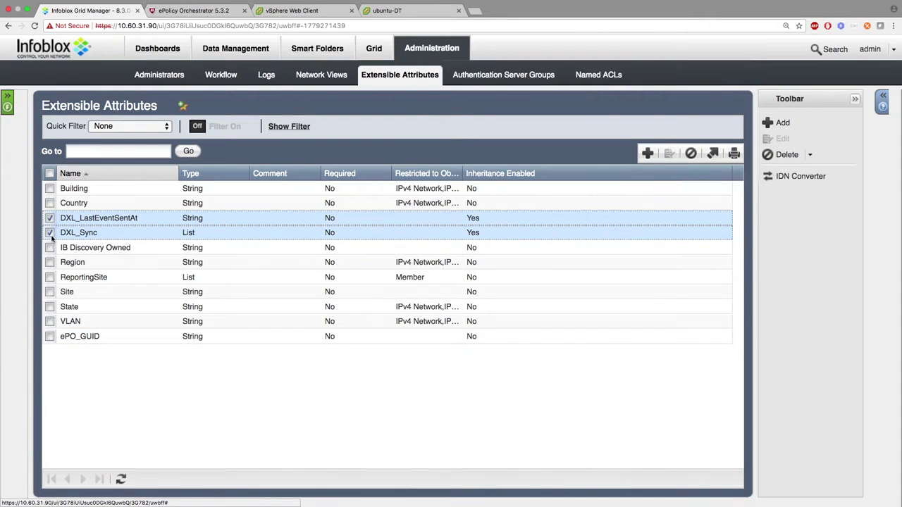
left_click(49, 232)
Review DXL_LastEventSentAt's Additional Properties and close the editor without saving.
left_click(668, 154)
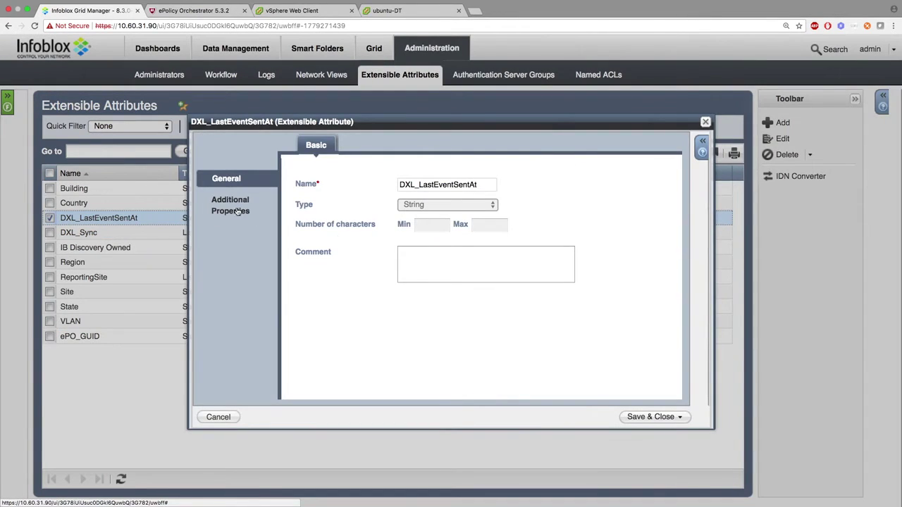
left_click(236, 210)
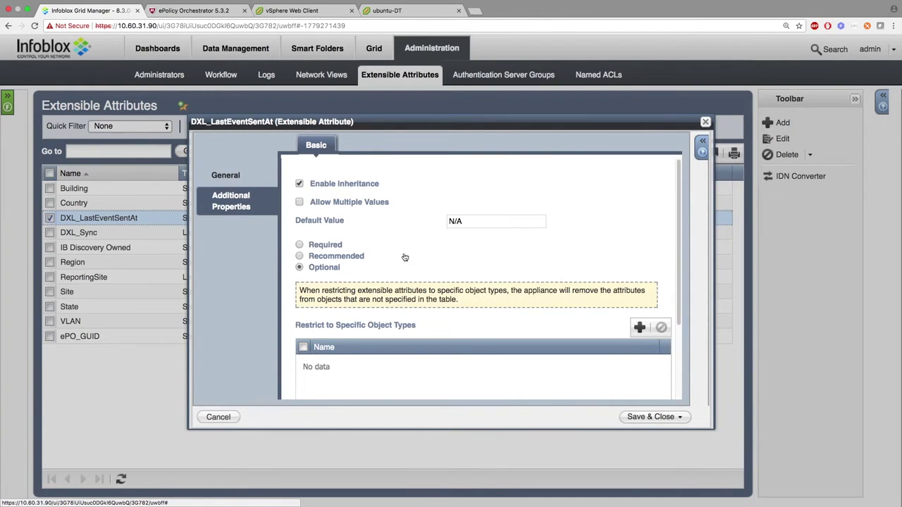
scroll(604, 366, "down", 5)
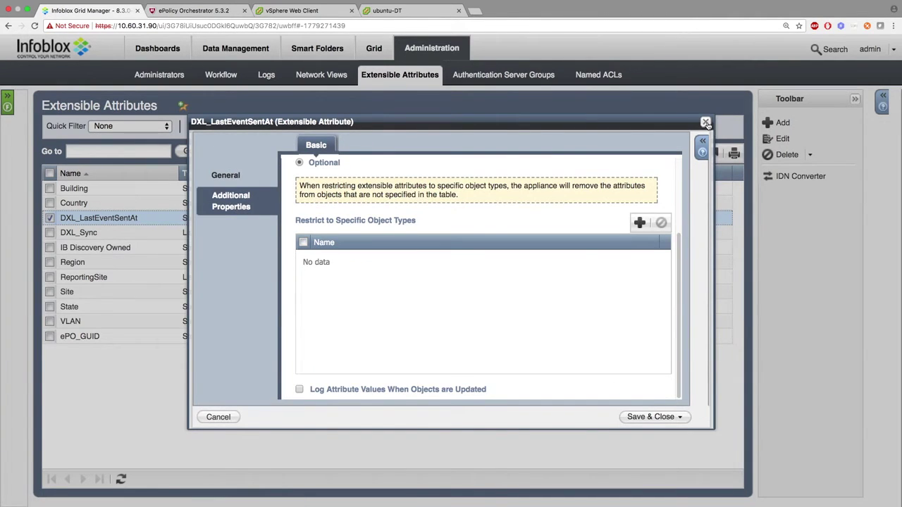
left_click(705, 122)
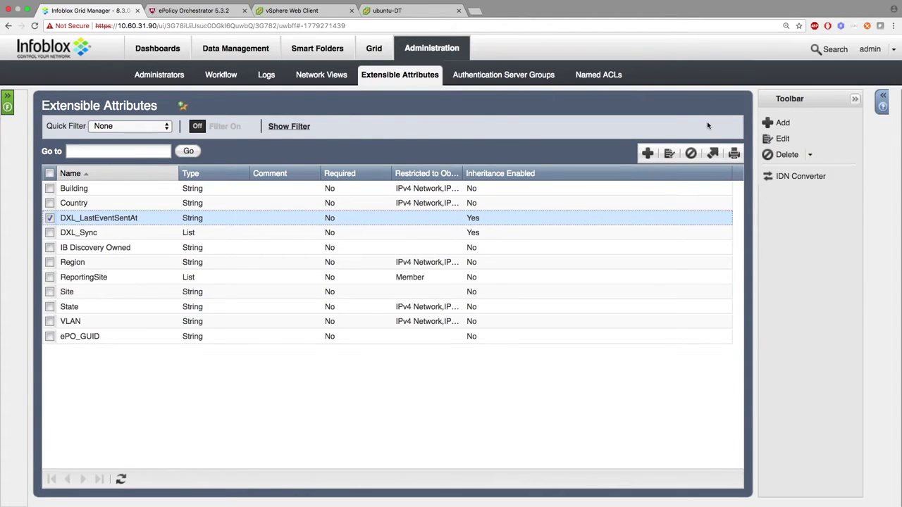
left_click(361, 48)
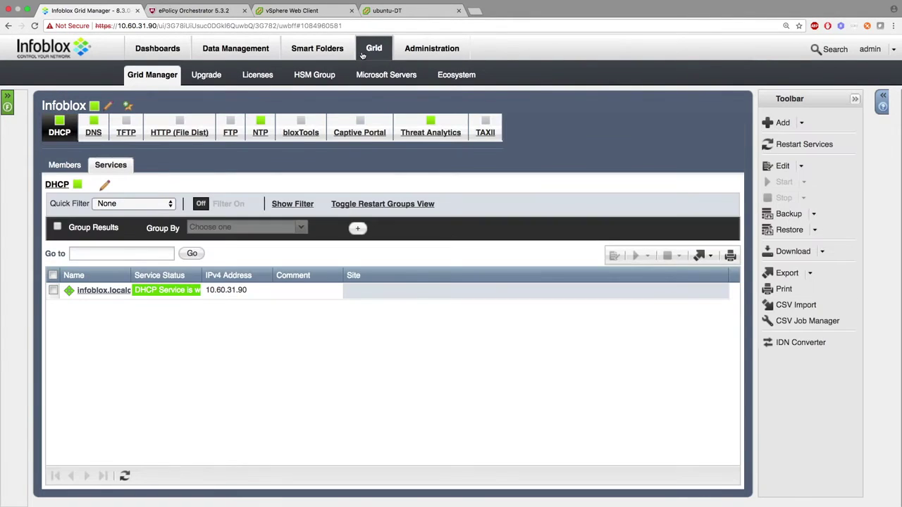
Inspect the DXL_Host_Event template's JSON Contents under Ecosystem Templates, closing without saving.
left_click(444, 76)
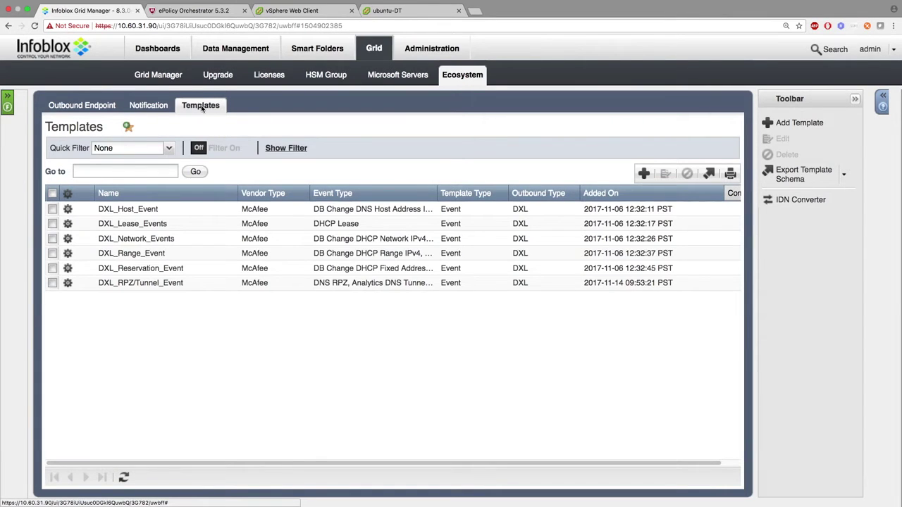
left_click(67, 209)
left_click(113, 198)
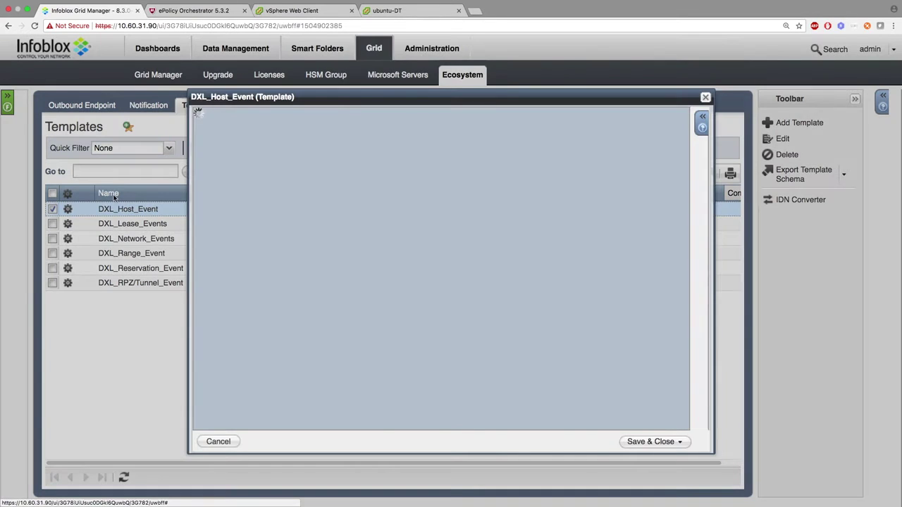
left_click(224, 175)
scroll(429, 233, "down", 15)
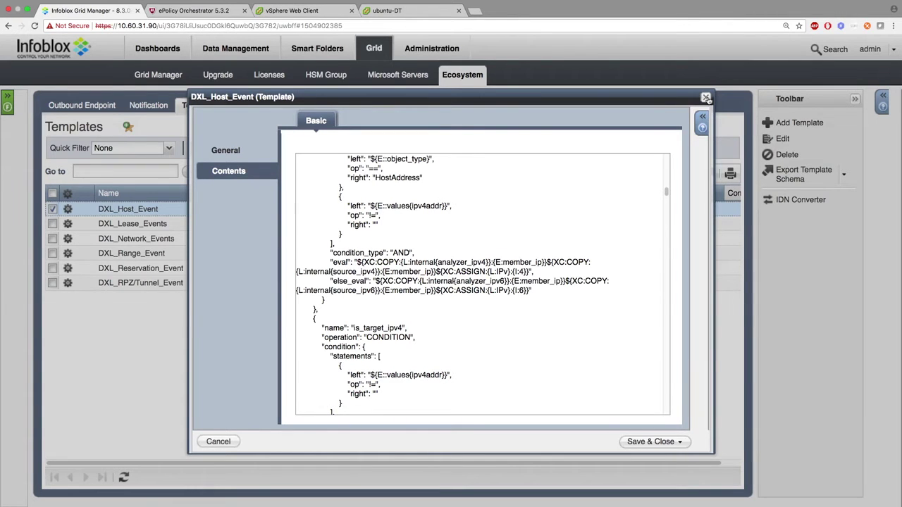
left_click(706, 98)
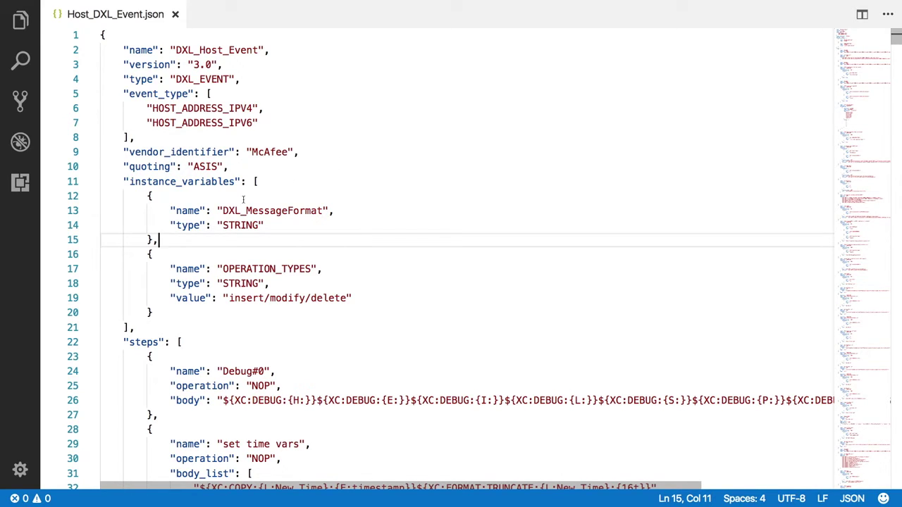
left_click_drag(221, 211, 324, 211)
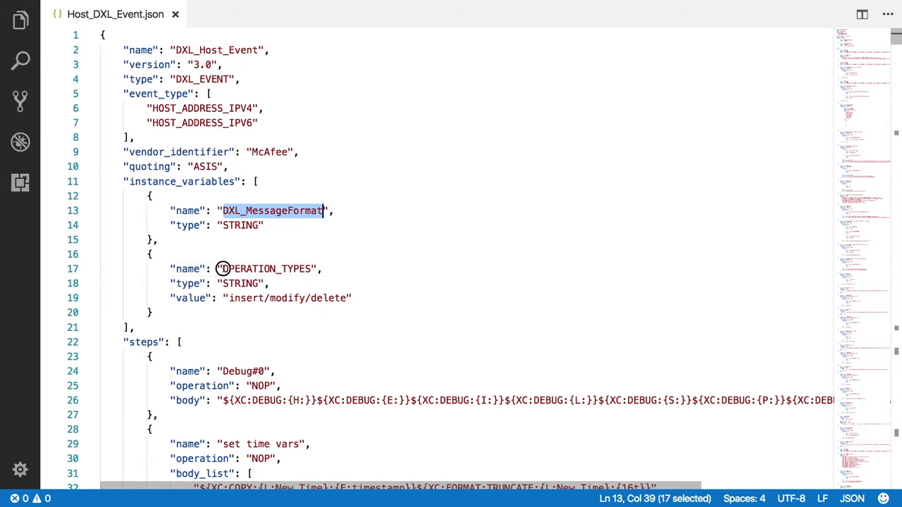
left_click_drag(223, 269, 312, 269)
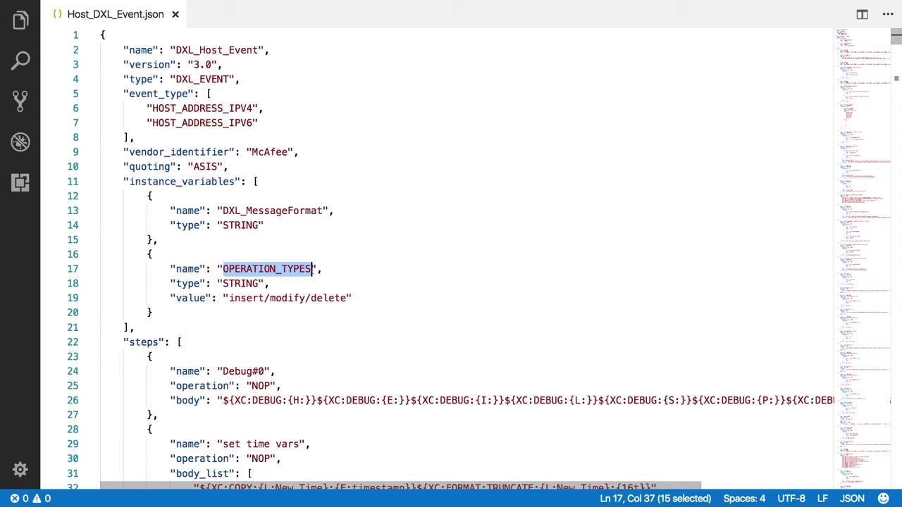
left_click(388, 182)
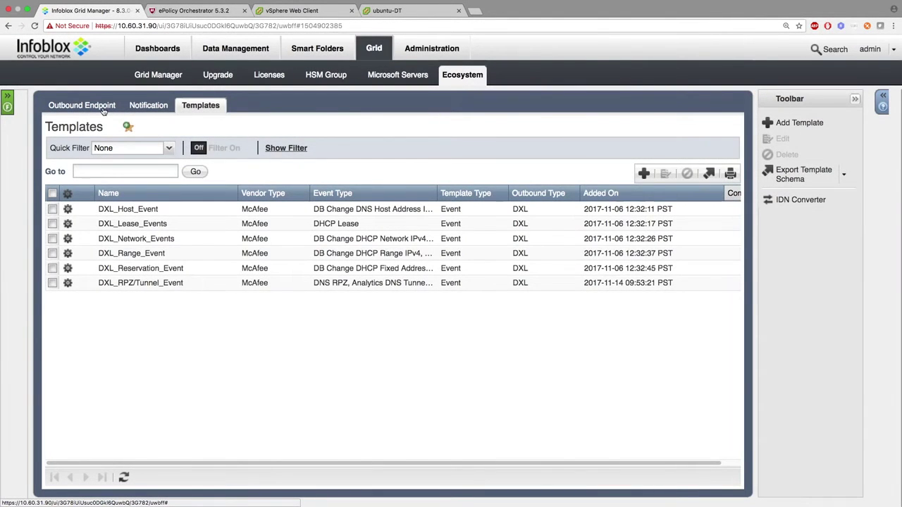
Open the DXL outbound endpoint's edit dialog from the Outbound Endpoint list.
left_click(104, 107)
left_click(68, 209)
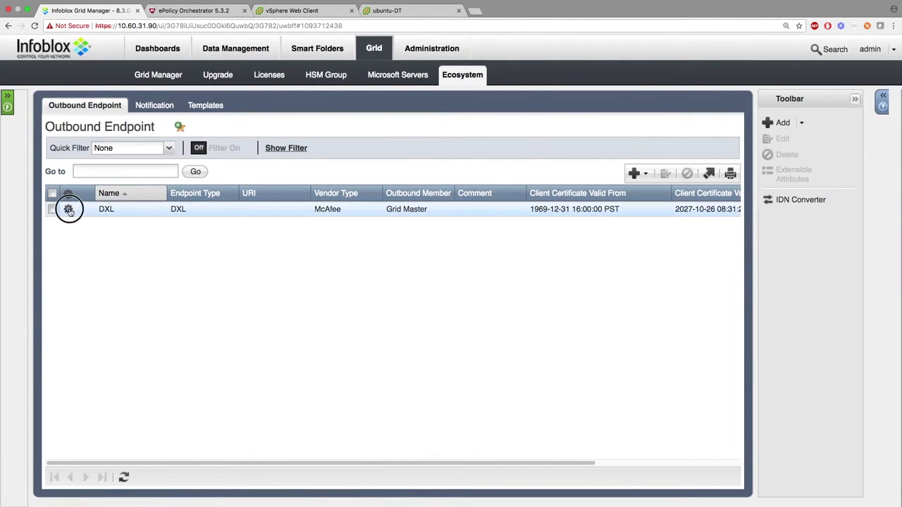
left_click(101, 186)
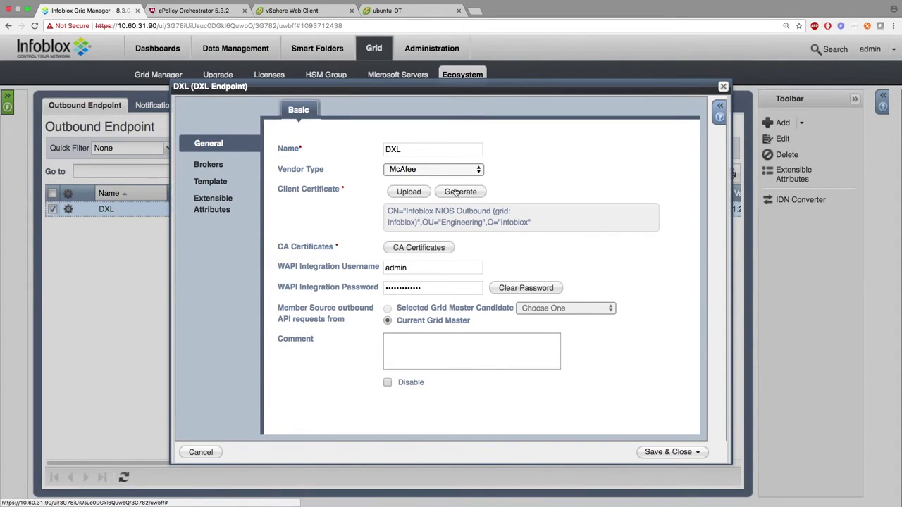
left_click(209, 11)
Export all broker certificates and the broker list from ePO's DXL Certificates server setting.
left_click(12, 48)
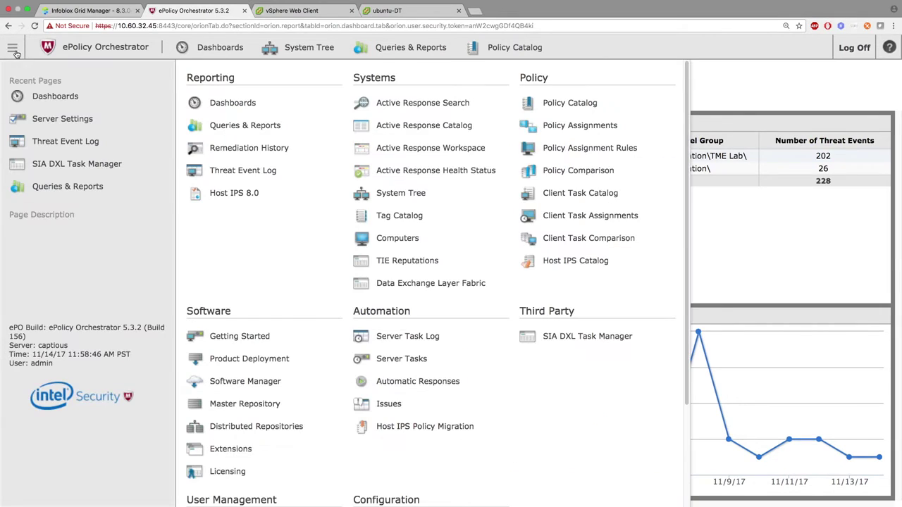
scroll(458, 261, "down", 5)
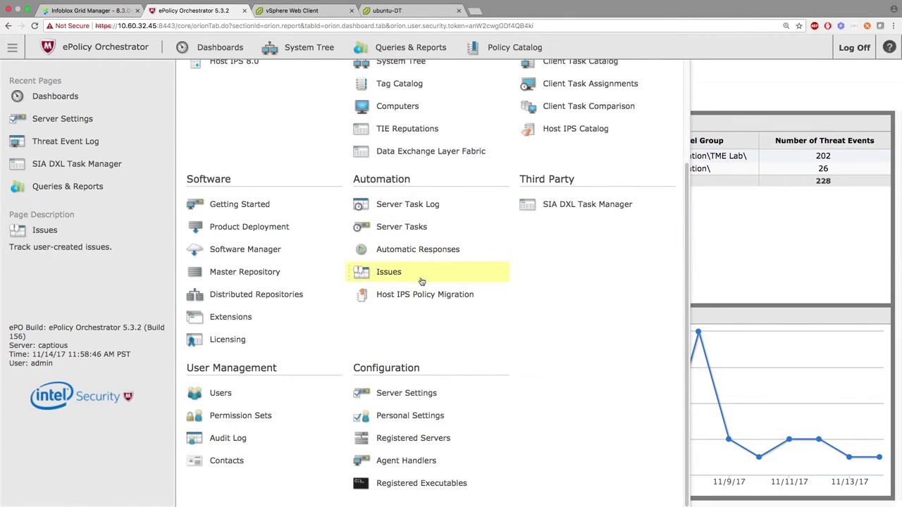
left_click(396, 396)
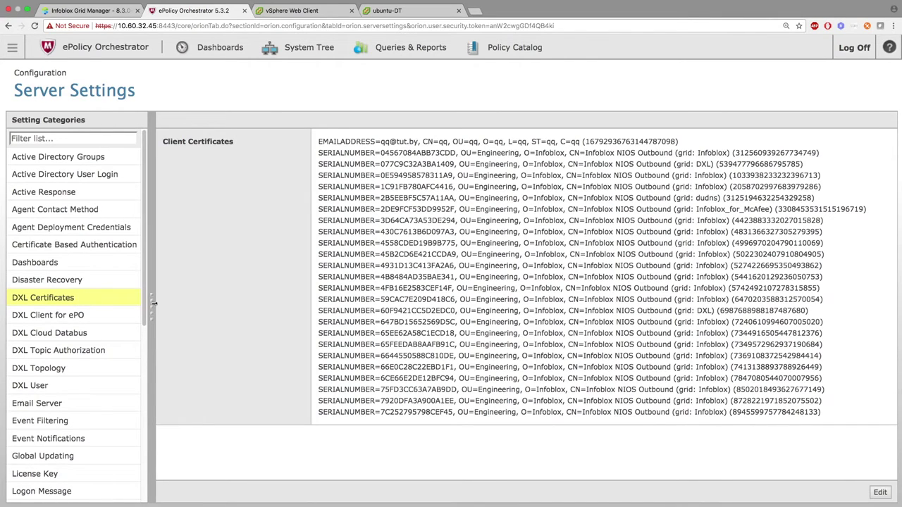
left_click(880, 492)
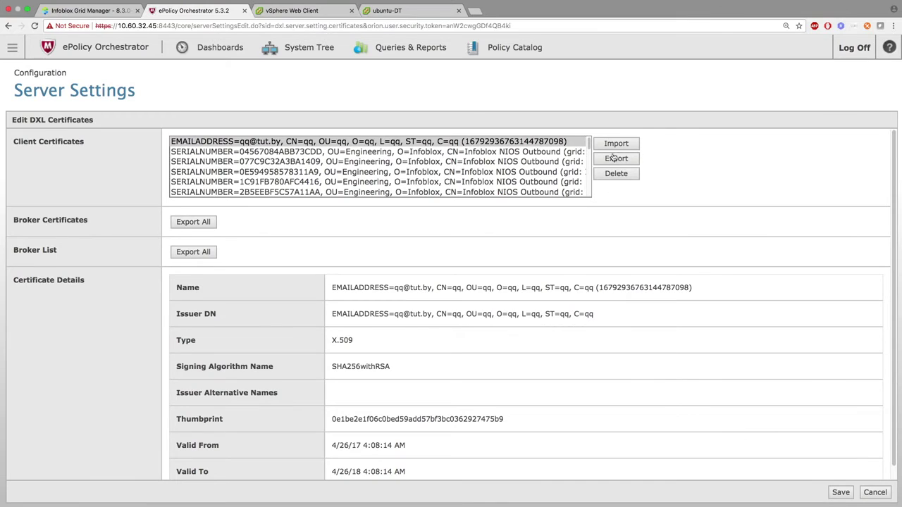
left_click(194, 221)
left_click(193, 251)
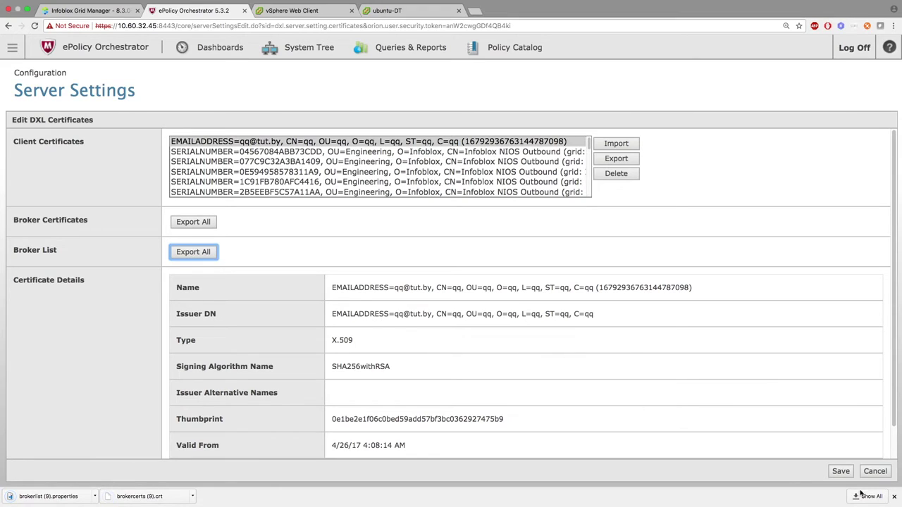
left_click(893, 496)
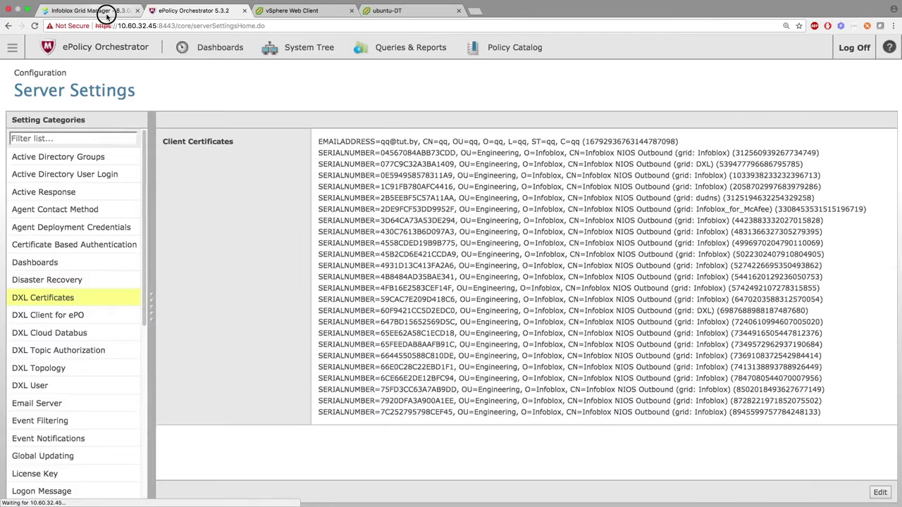
left_click(105, 11)
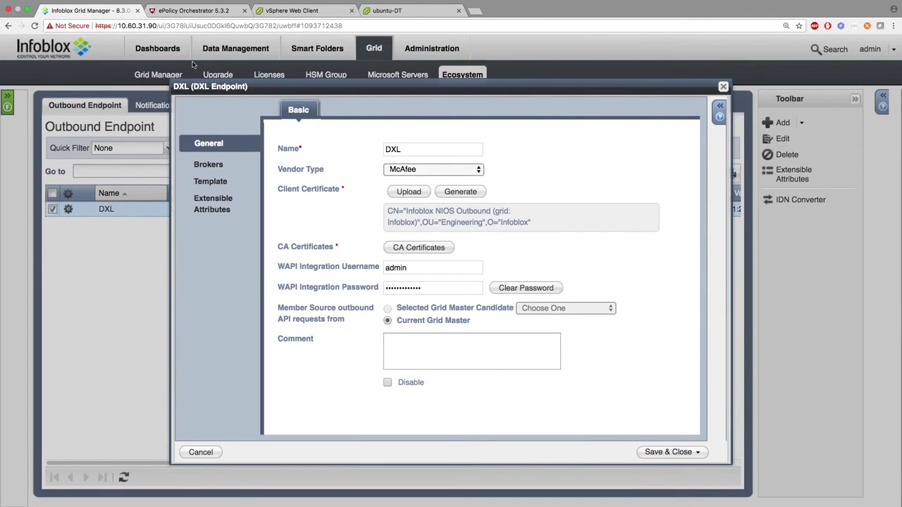
Review the endpoint's three CA certificates without uploading, then show its broker 10.60.32.46:8883.
left_click(433, 249)
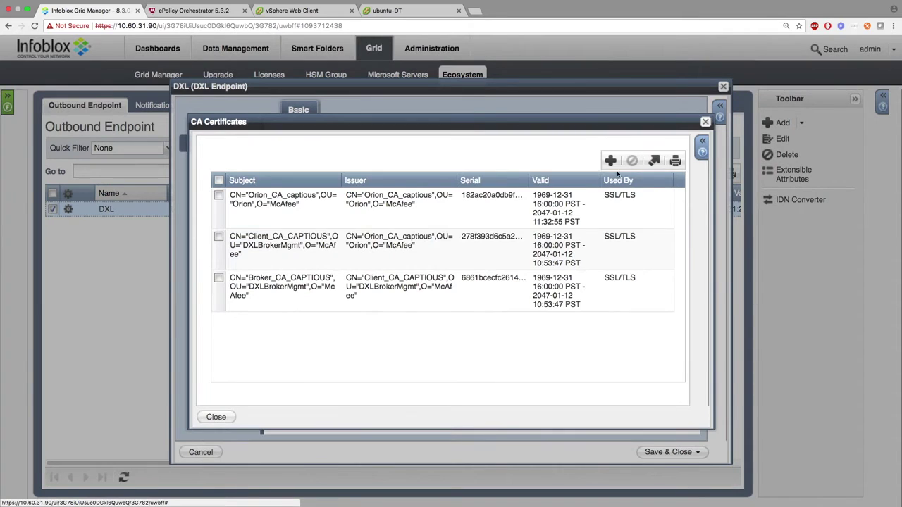
left_click(610, 161)
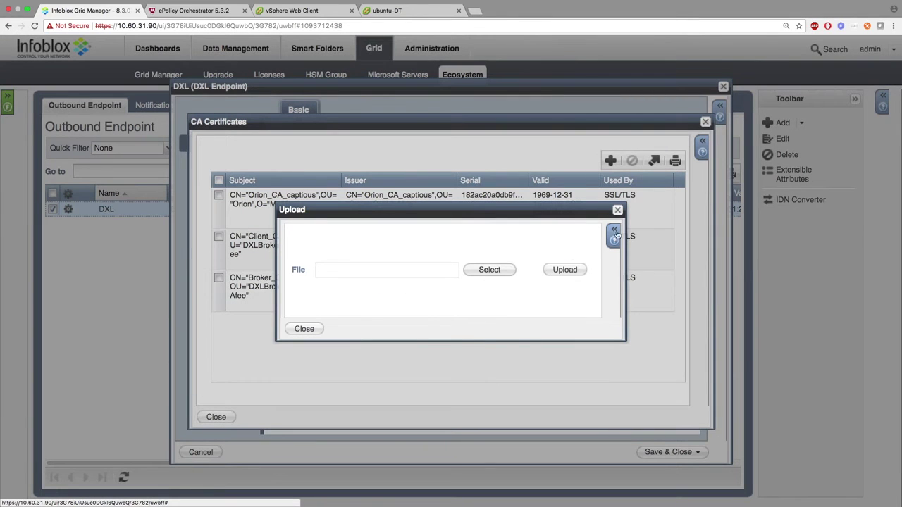
left_click(617, 210)
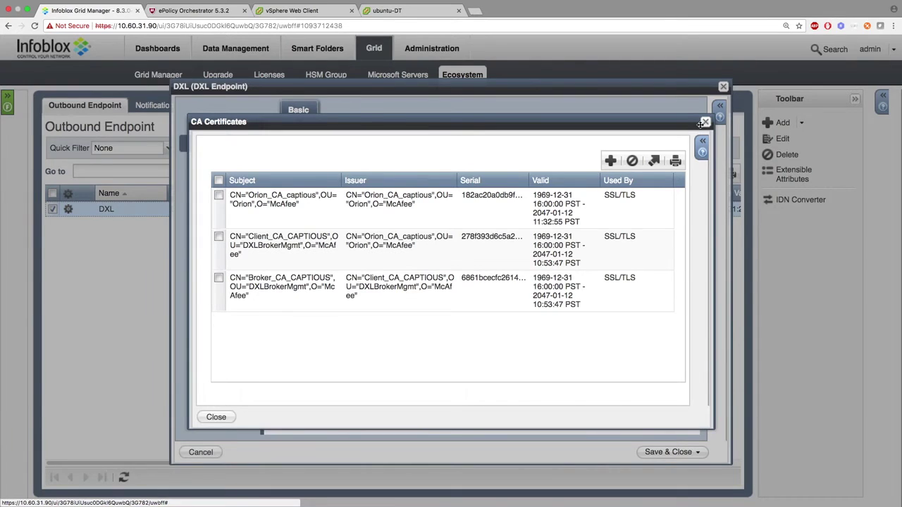
left_click(704, 123)
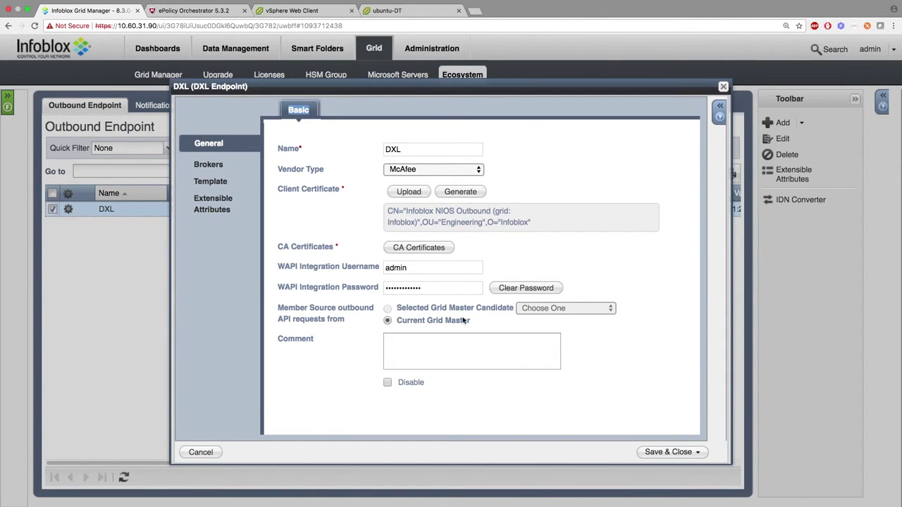
left_click(213, 167)
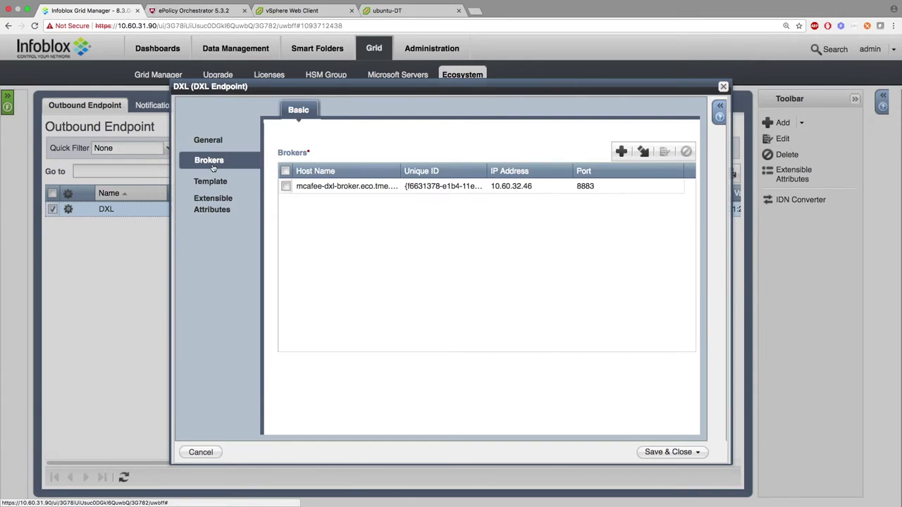
Import the broker list from the file 'brokerlist (1).properties'.
left_click(642, 153)
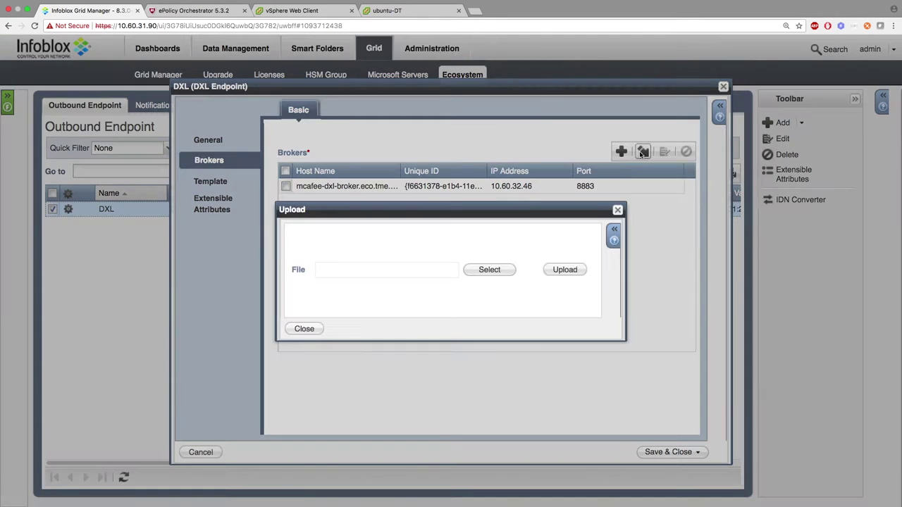
left_click(503, 271)
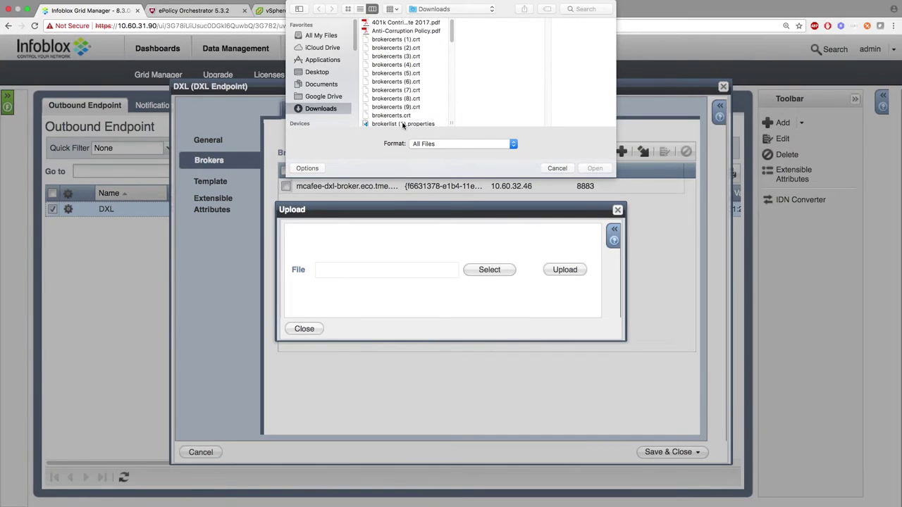
left_click(403, 124)
left_click(594, 168)
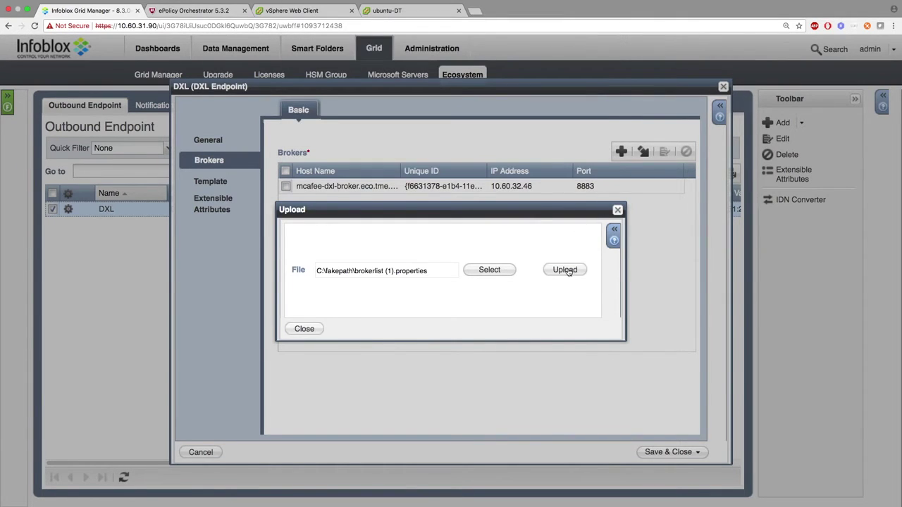
left_click(568, 269)
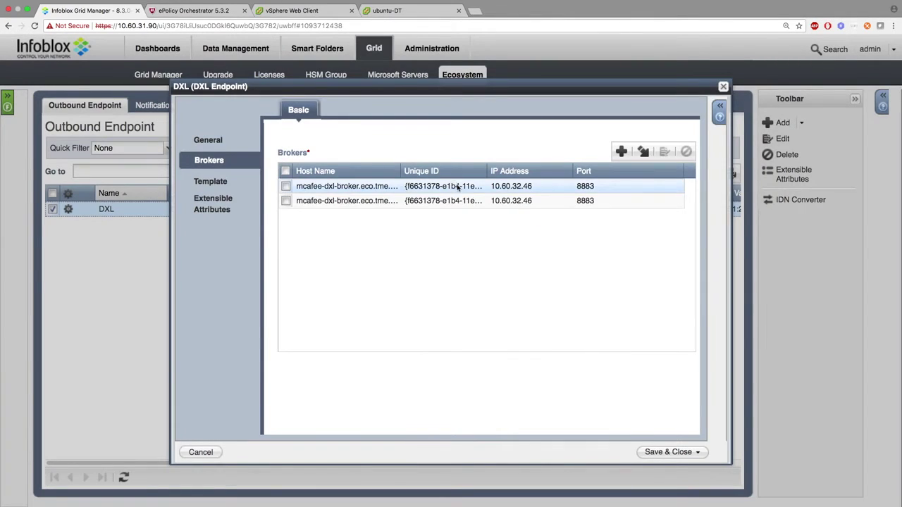
Test the connection for the first DXL broker and confirm it succeeds.
left_click(457, 186)
left_click(664, 153)
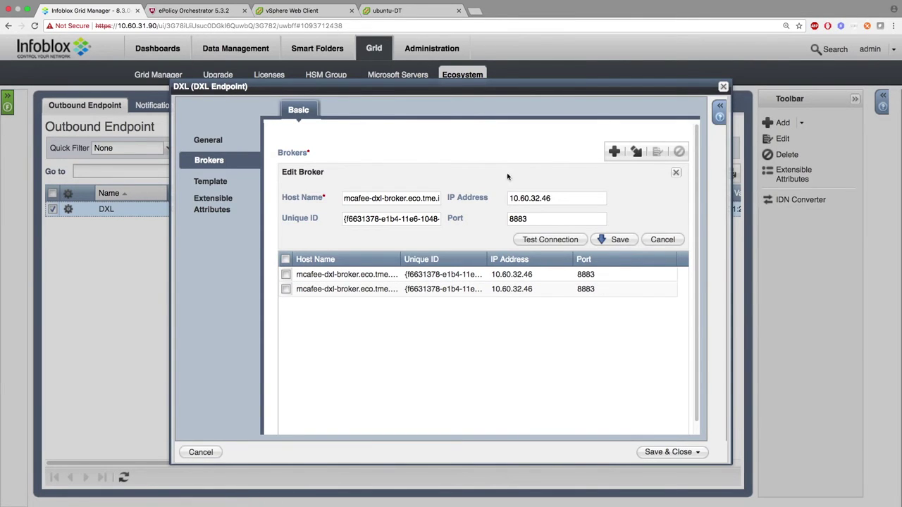
left_click(544, 240)
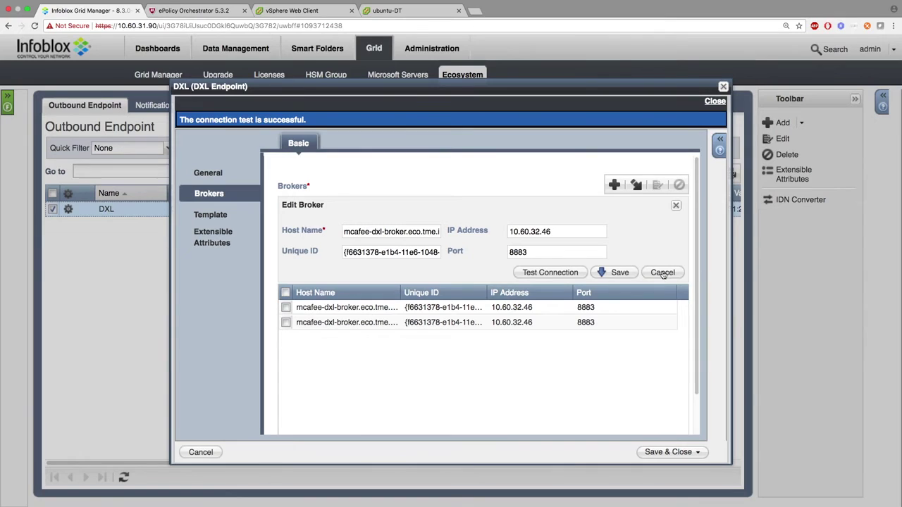
left_click(676, 205)
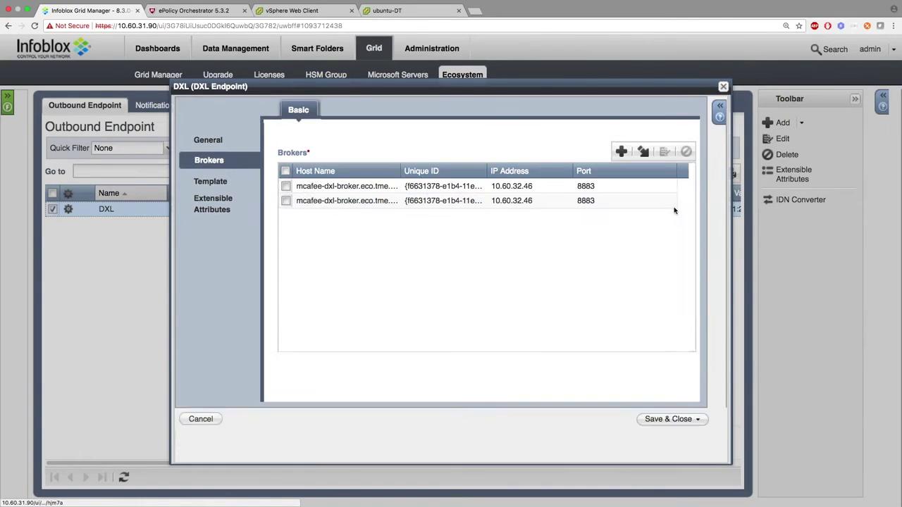
Review the endpoint's template (log level Debug) and extensible attributes, then discard changes.
left_click(219, 181)
left_click(426, 150)
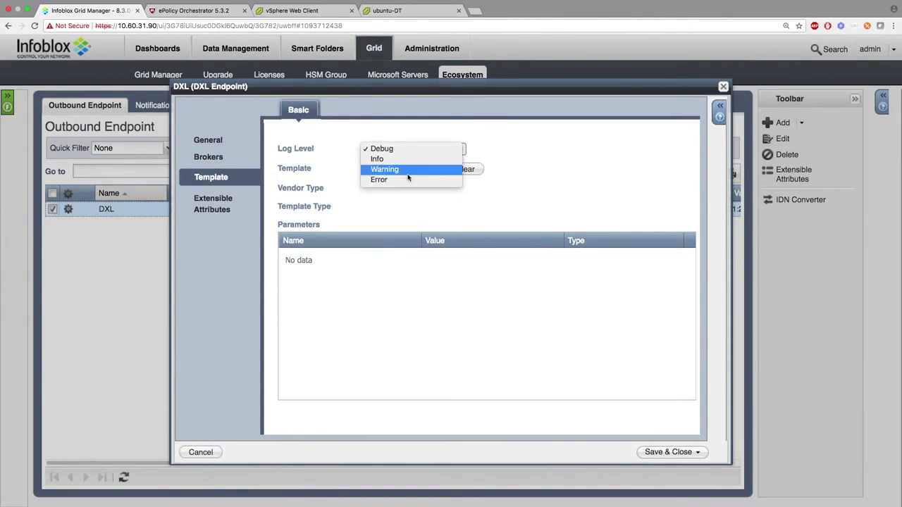
left_click(502, 143)
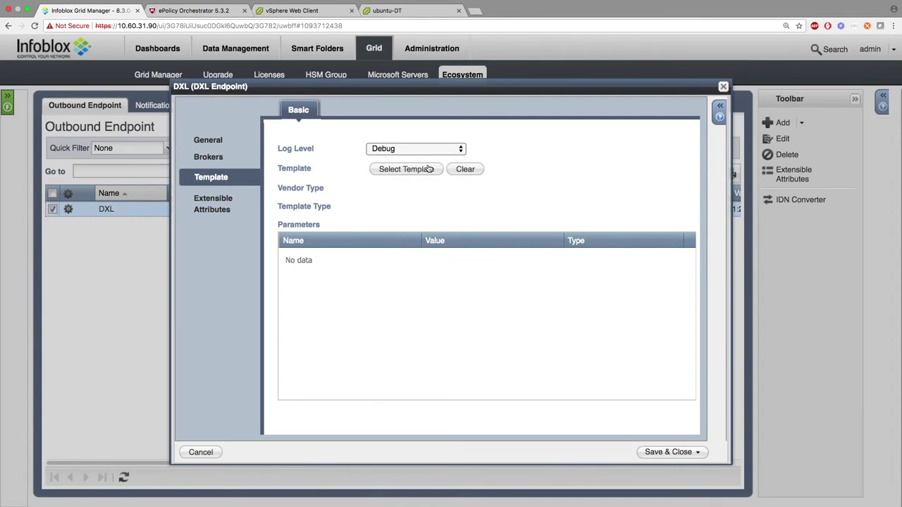
left_click(222, 203)
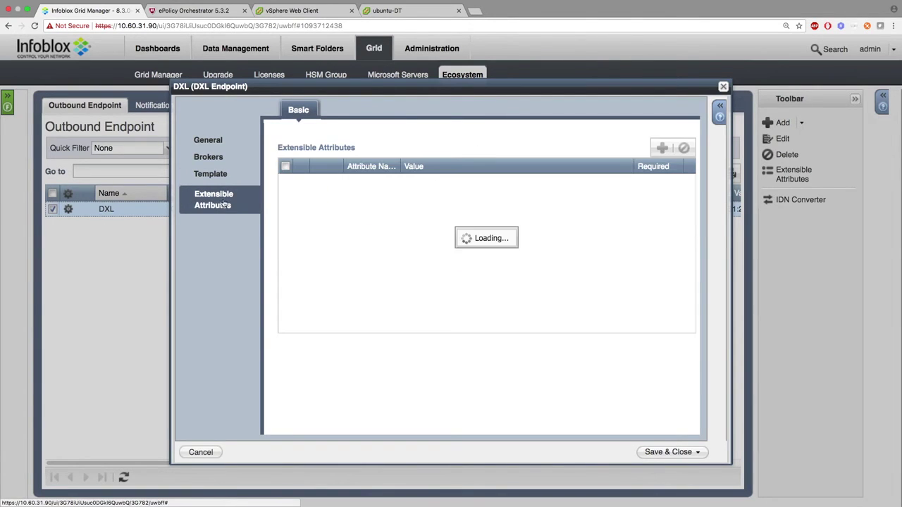
left_click(723, 87)
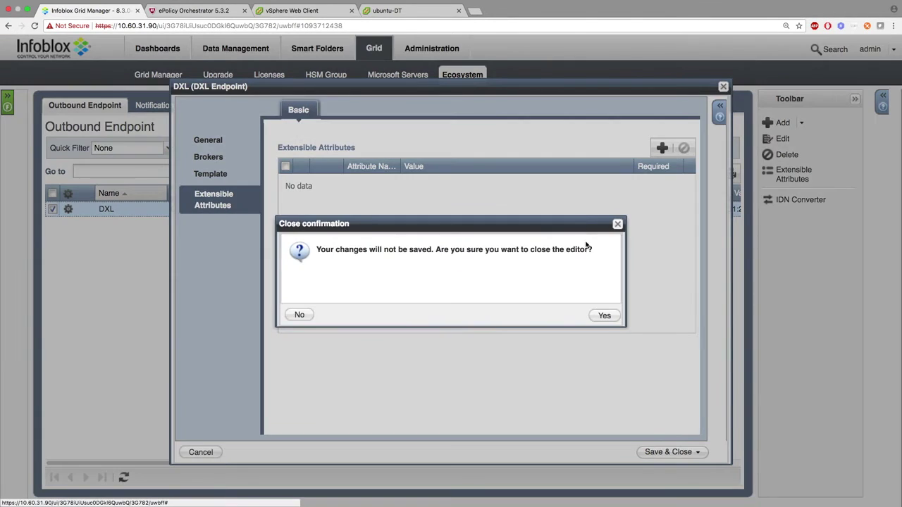
left_click(604, 316)
Open the DXL_HOST_IPV4 notification rule and review its matching conditions without changes.
left_click(156, 105)
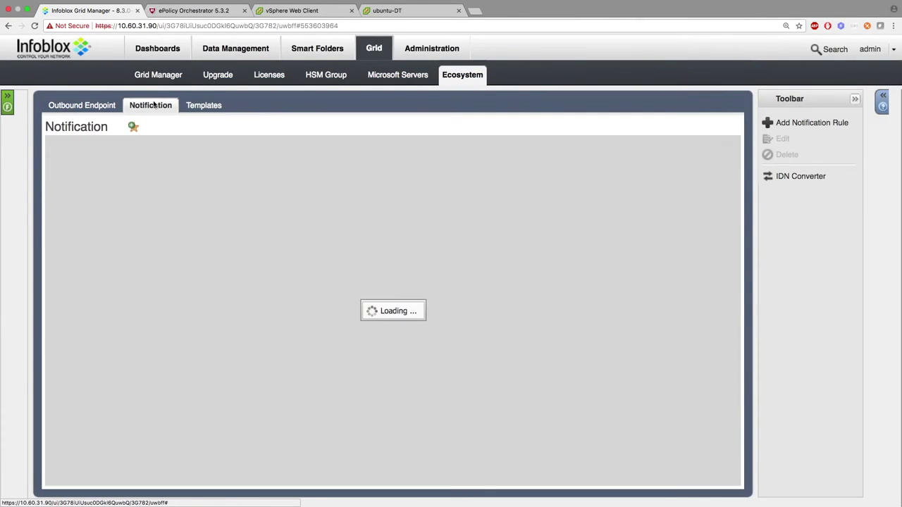
left_click(68, 209)
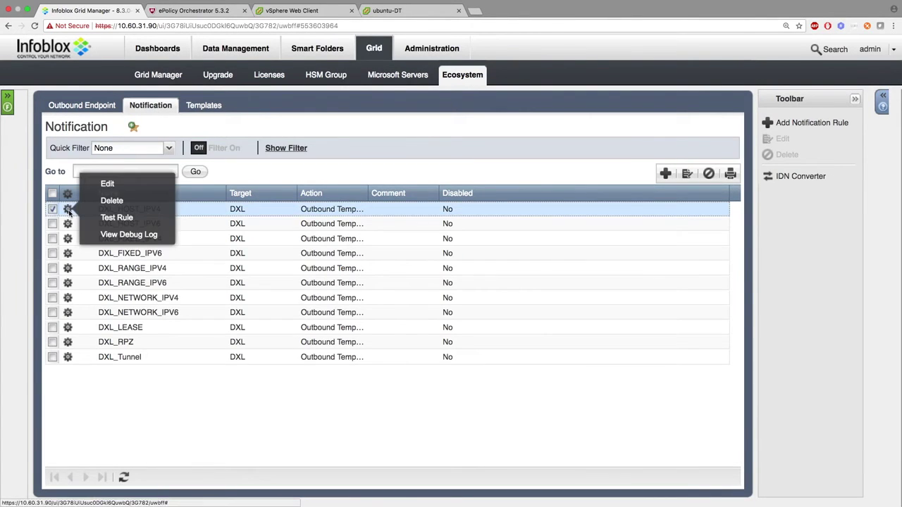
left_click(107, 182)
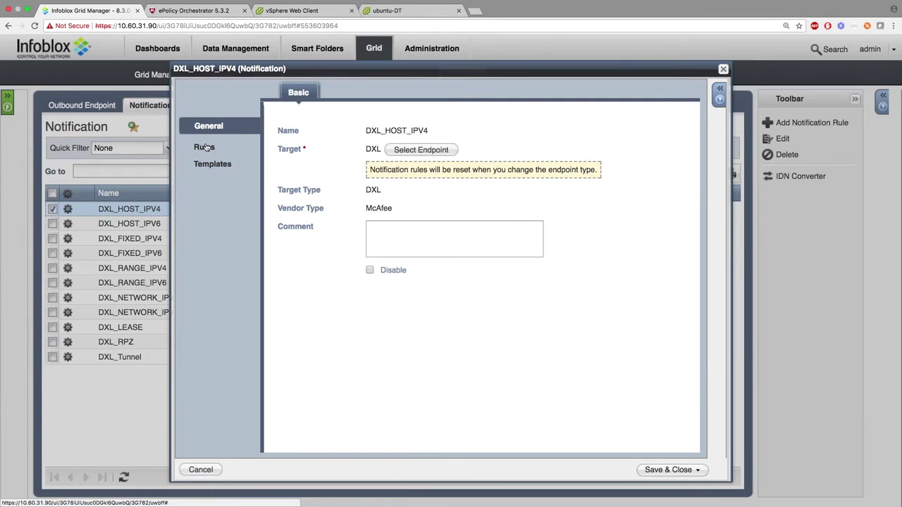
left_click(197, 146)
left_click(426, 156)
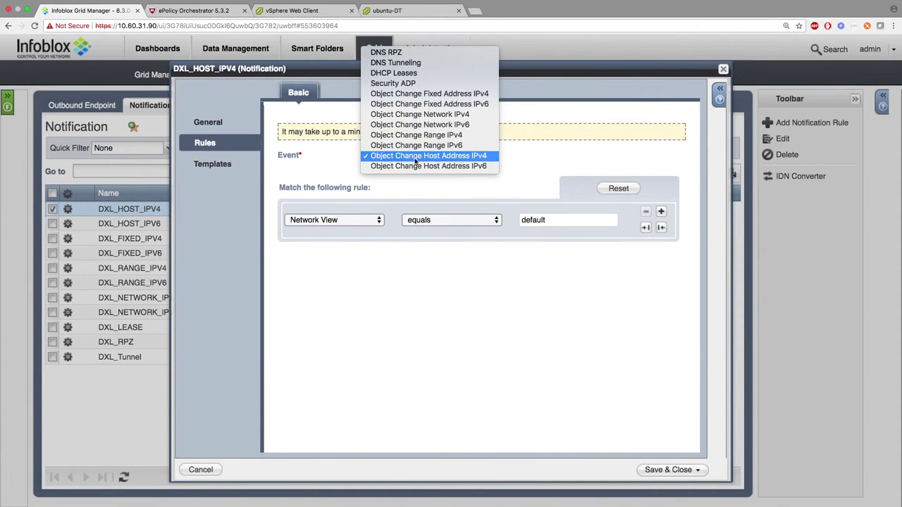
left_click(343, 163)
left_click(364, 220)
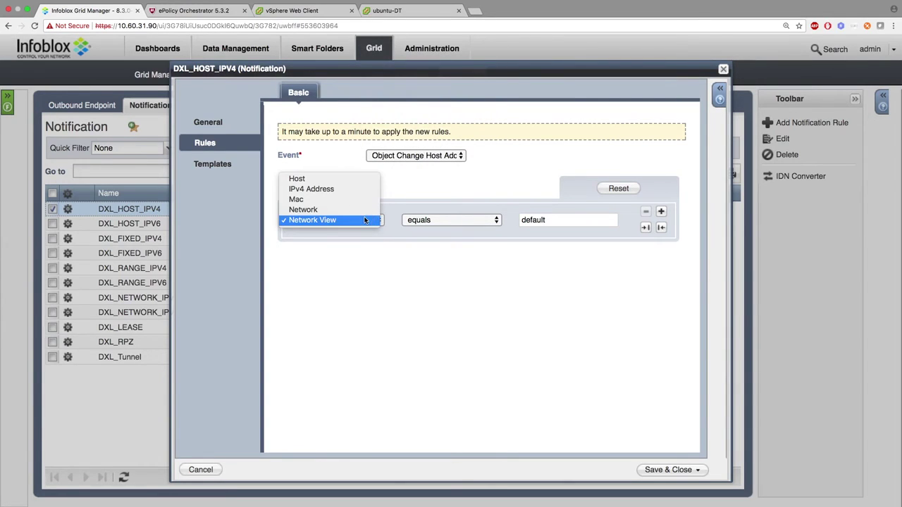
left_click(438, 222)
left_click(483, 225)
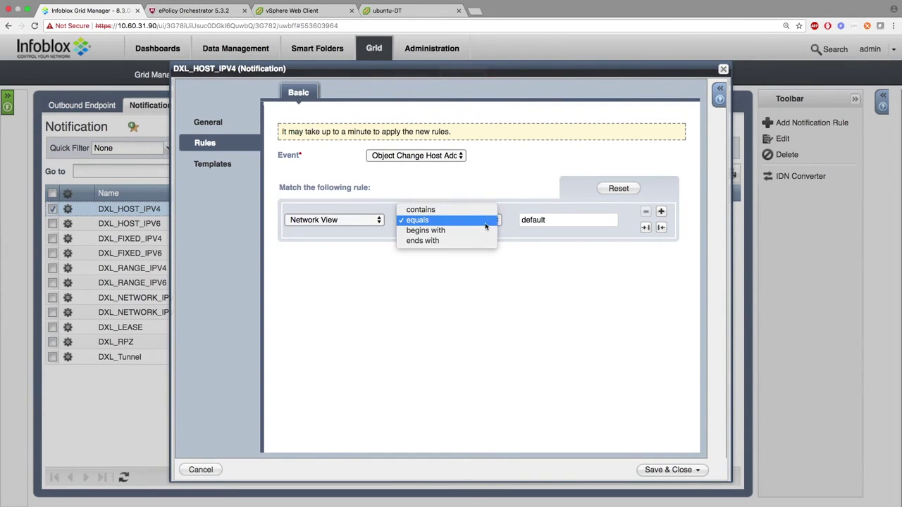
left_click(556, 221)
double_click(556, 222)
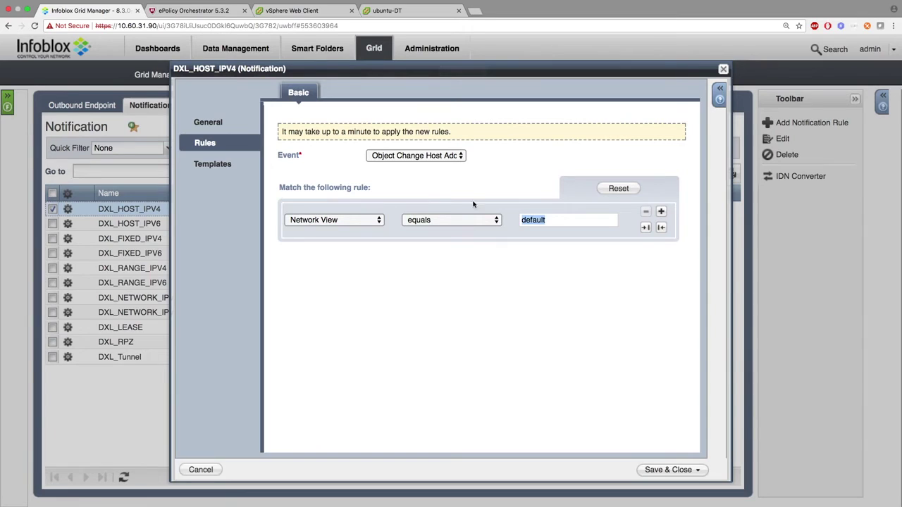
left_click(330, 176)
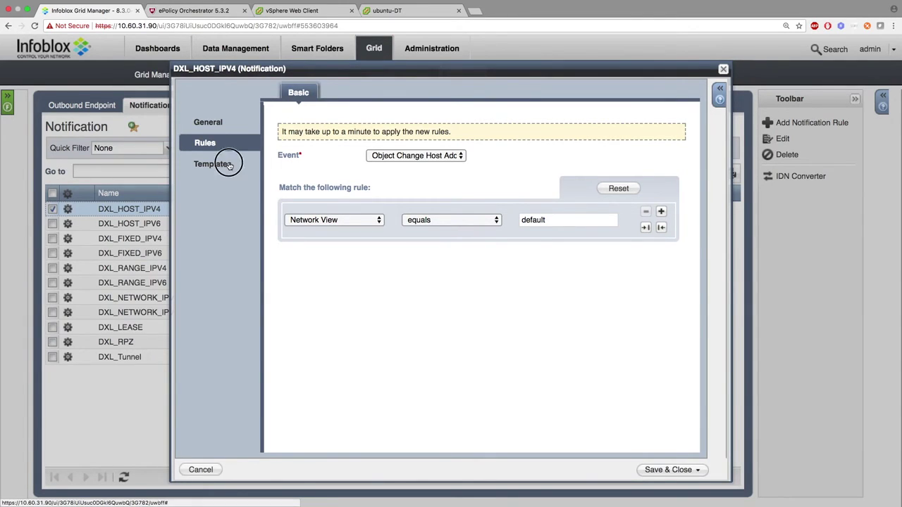
Confirm DXL_Host_Event parameters: CEF format, OPERATION_TYPES insert/modify/delete; then save the rule.
left_click(233, 163)
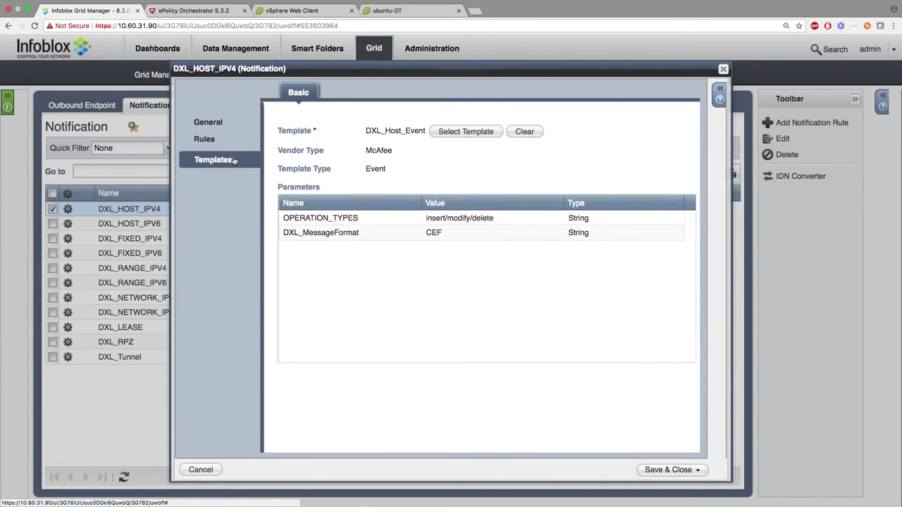
left_click(444, 233)
left_click(448, 233)
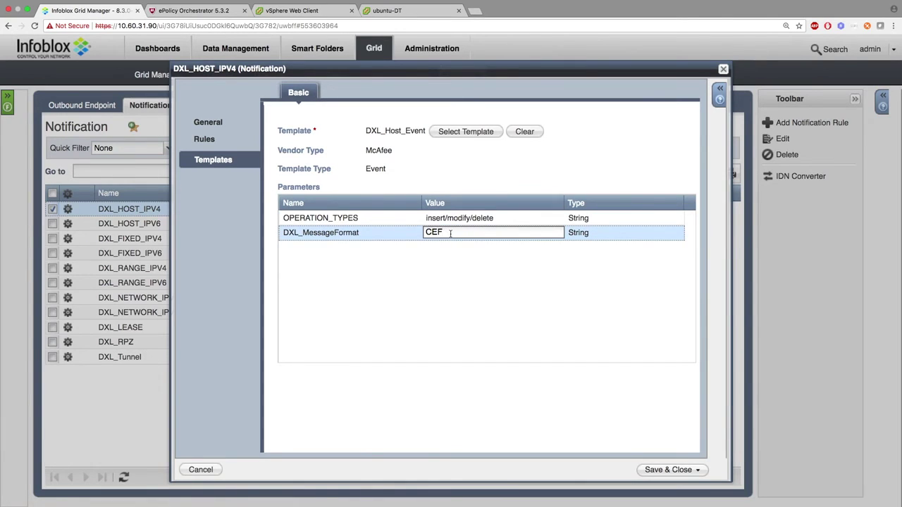
double_click(424, 233)
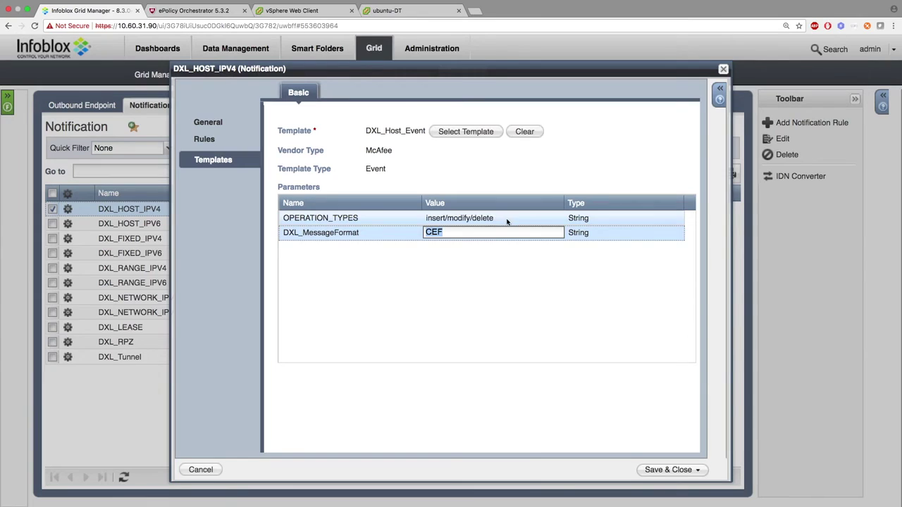
left_click(504, 219)
double_click(423, 218)
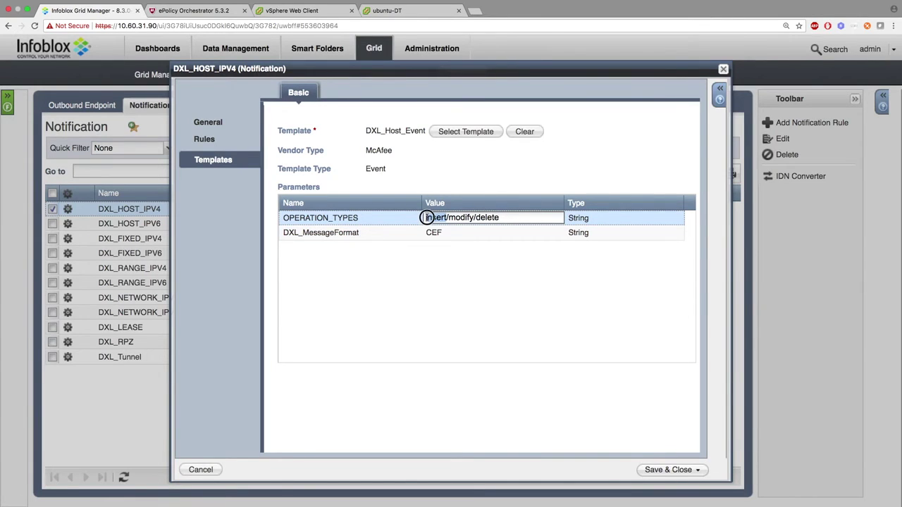
key("BackSpace")
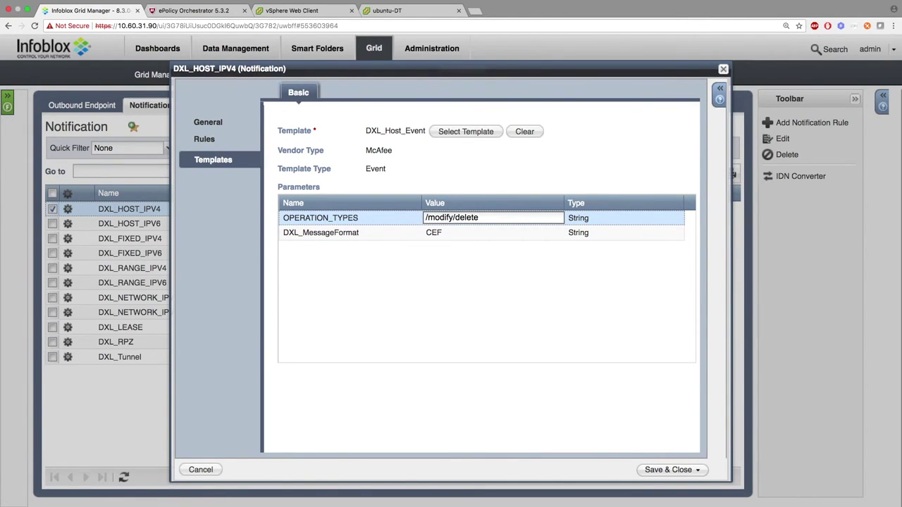
key("super+z")
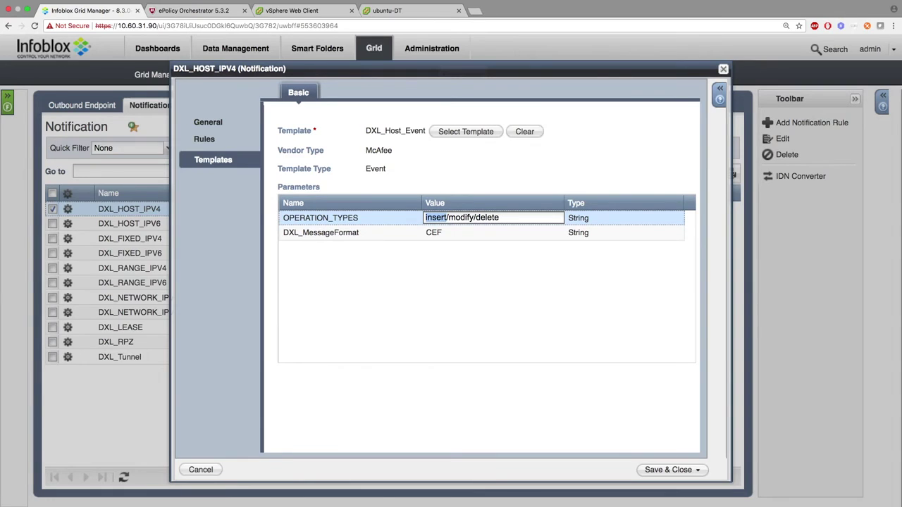
left_click(528, 276)
left_click(659, 470)
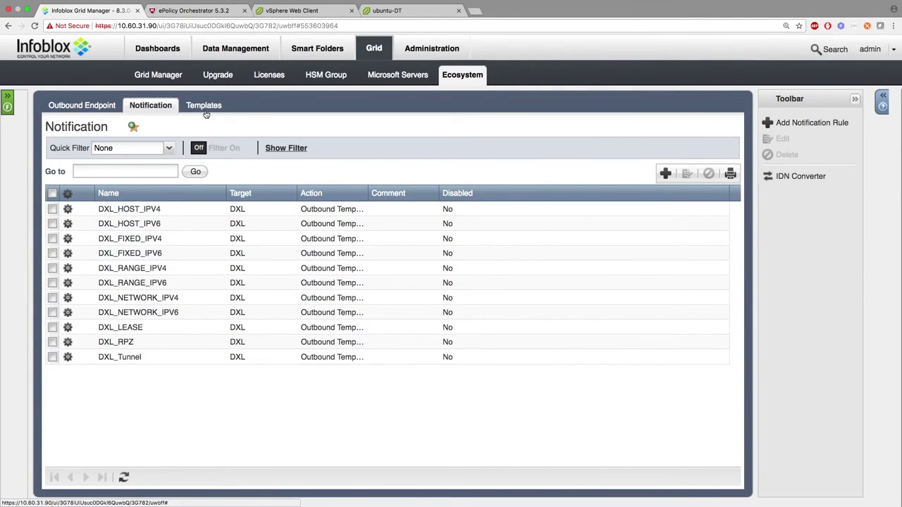
Enable RPZ event deduplication on DXL_RPZ, leaving Query Type out of the fields.
left_click(68, 343)
left_click(102, 316)
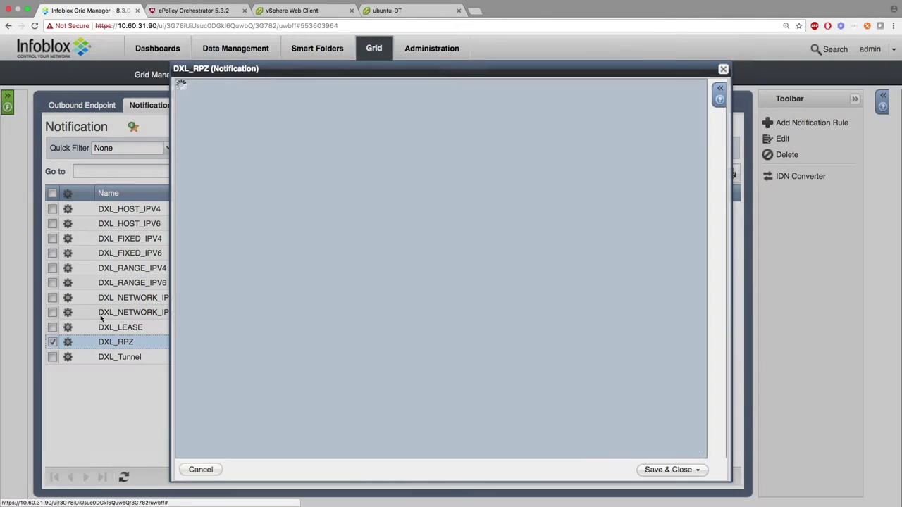
left_click(217, 165)
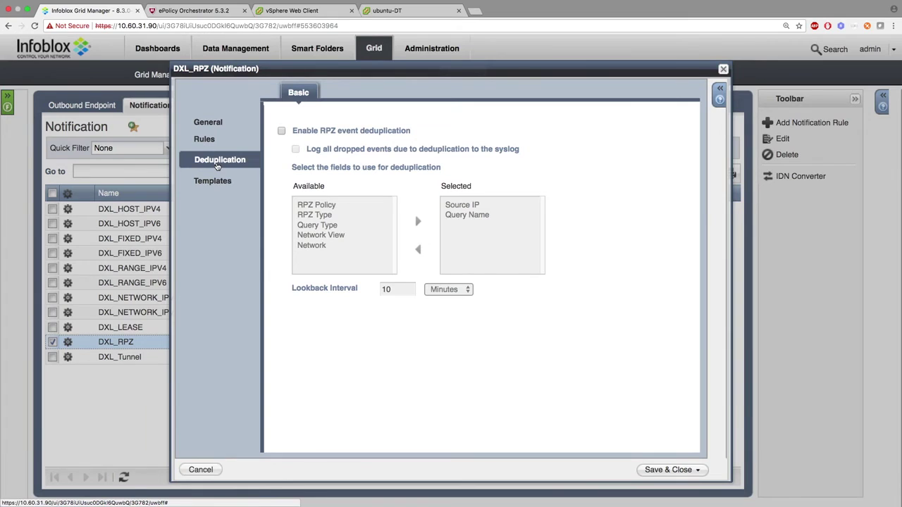
left_click(281, 131)
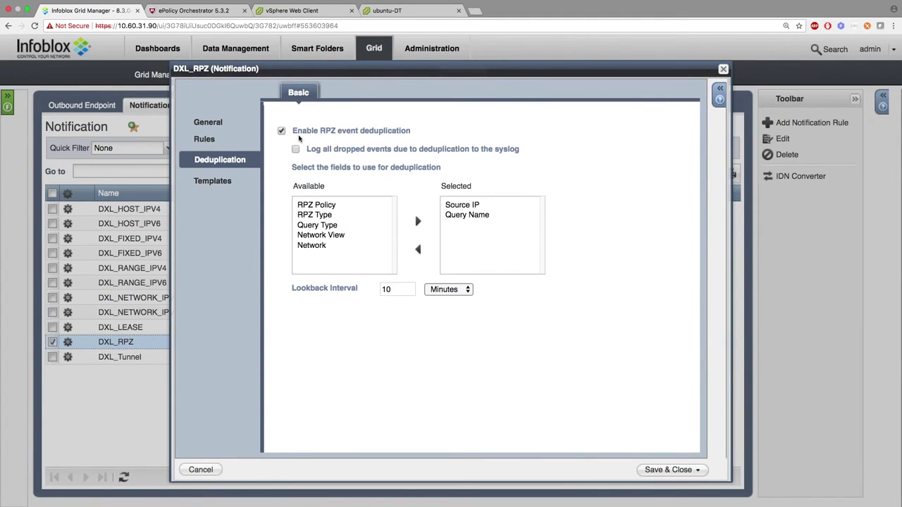
left_click(310, 225)
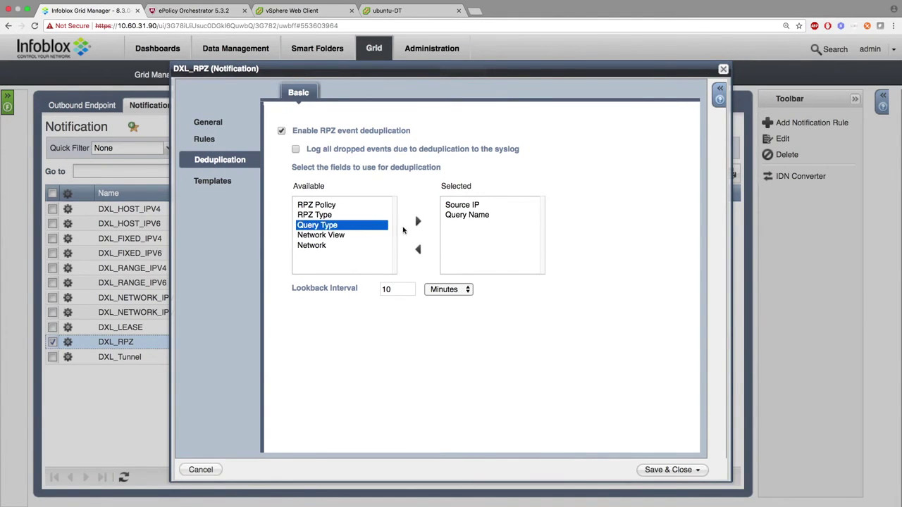
left_click(418, 221)
left_click(462, 227)
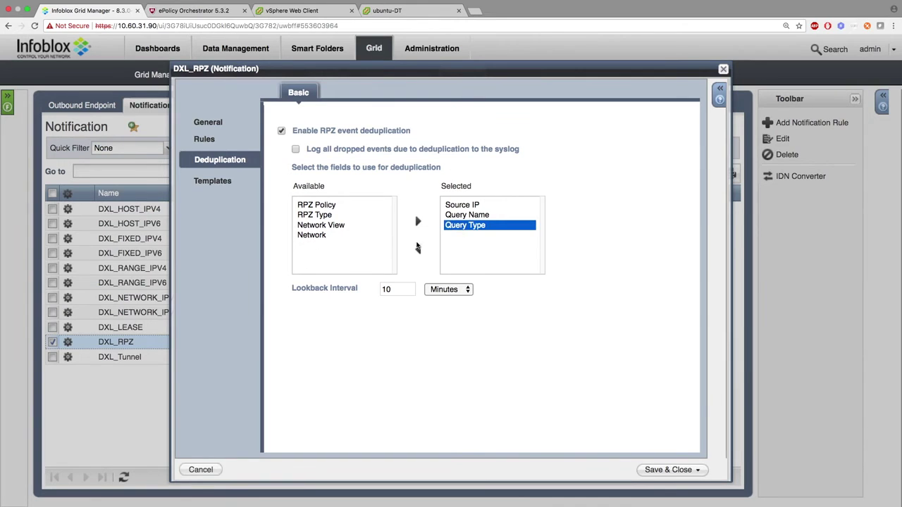
left_click(418, 249)
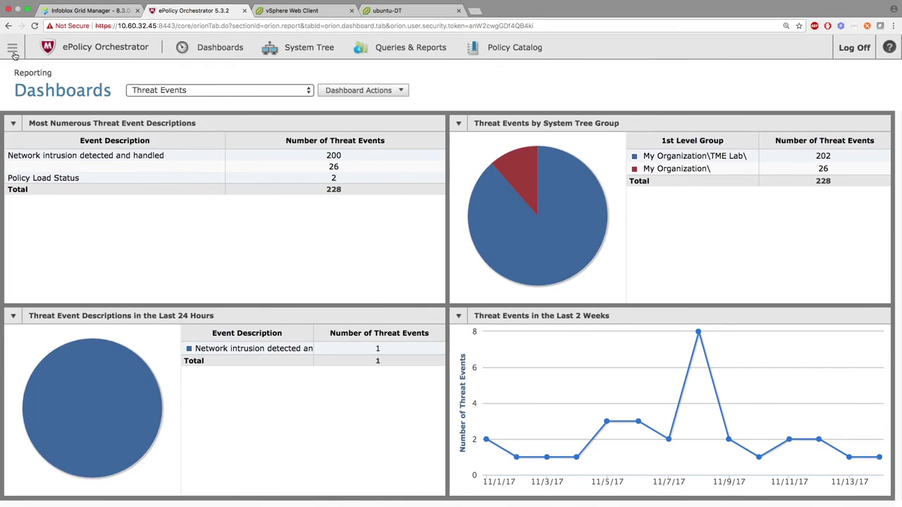
Create a product named 'test' with description 'testing' in SIA DXL Task Manager.
left_click(12, 48)
left_click(568, 336)
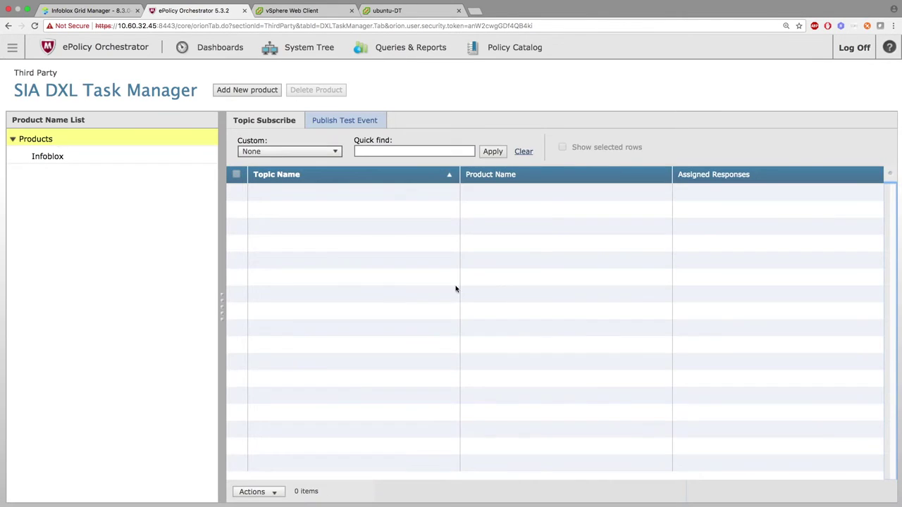
left_click(244, 94)
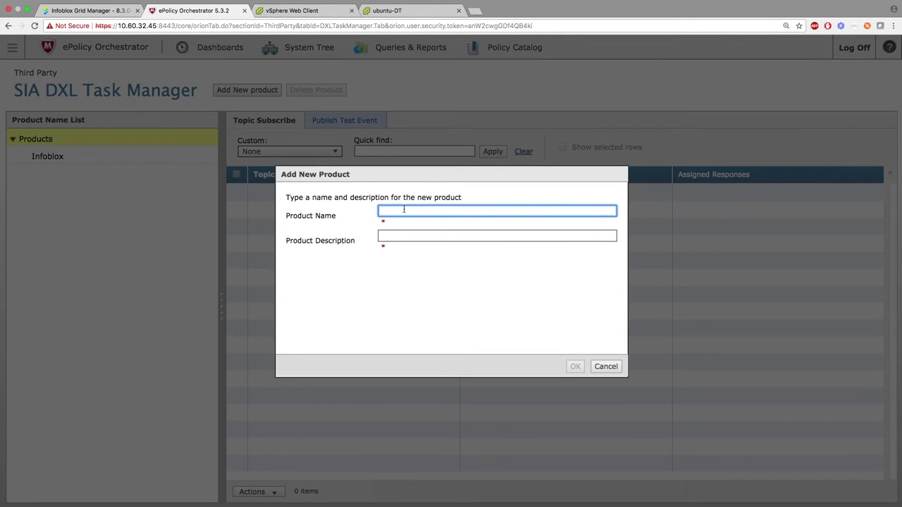
type("test")
key("Tab")
type("tes")
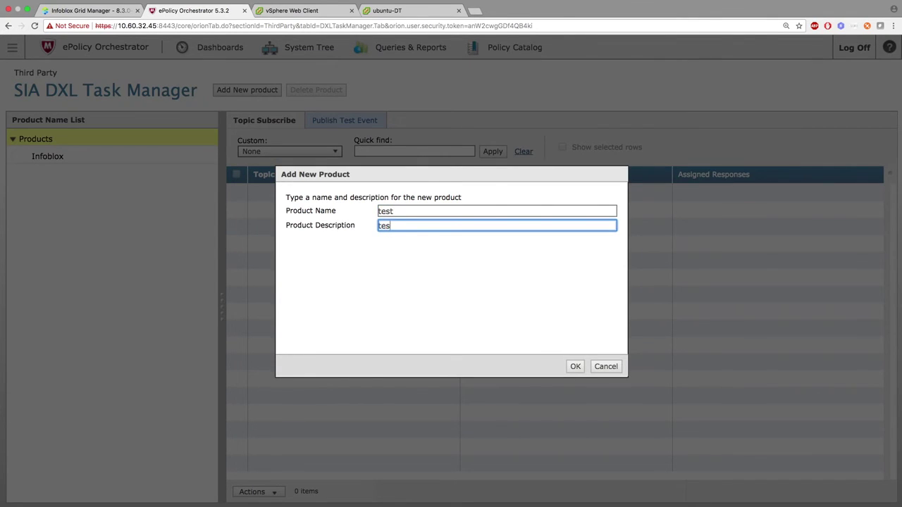
type("ting")
left_click(581, 366)
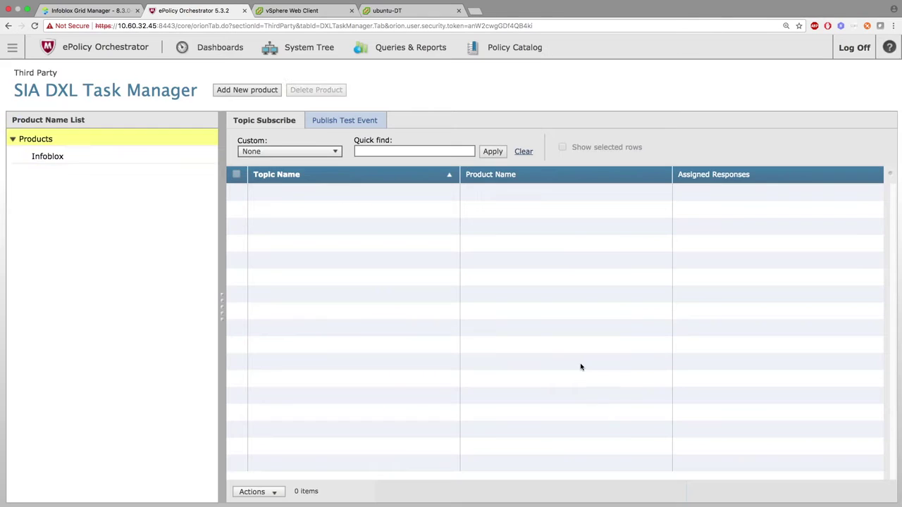
Subscribe the test product to the /infoblox/outbound/HOST topic and check its details.
left_click(280, 494)
left_click(285, 457)
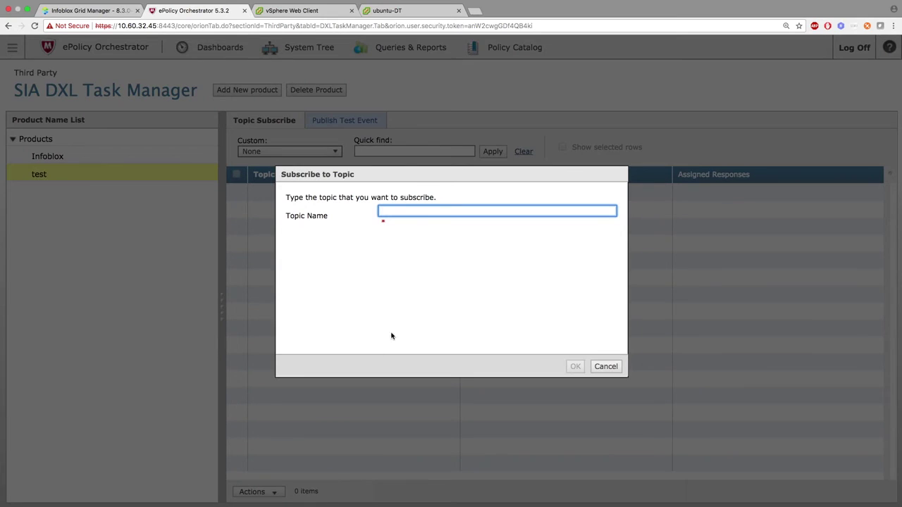
type("/infoblox/outbound/HOST")
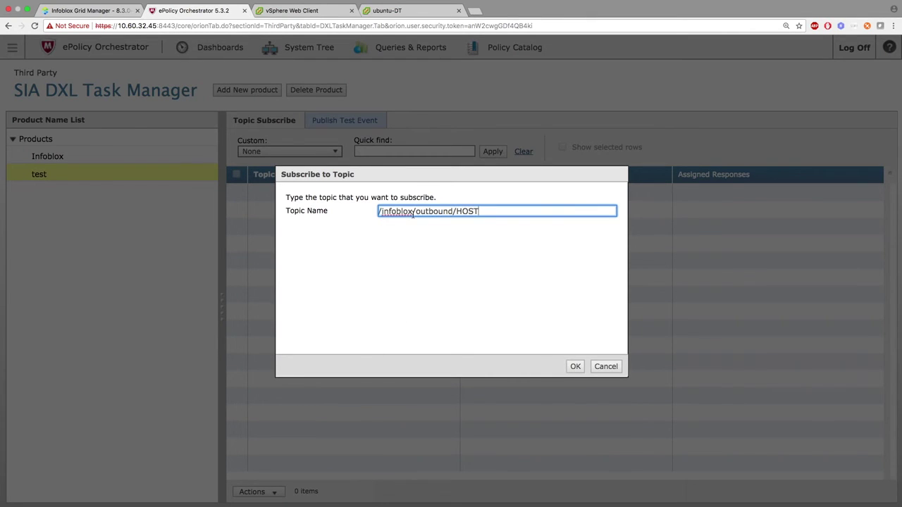
left_click(575, 368)
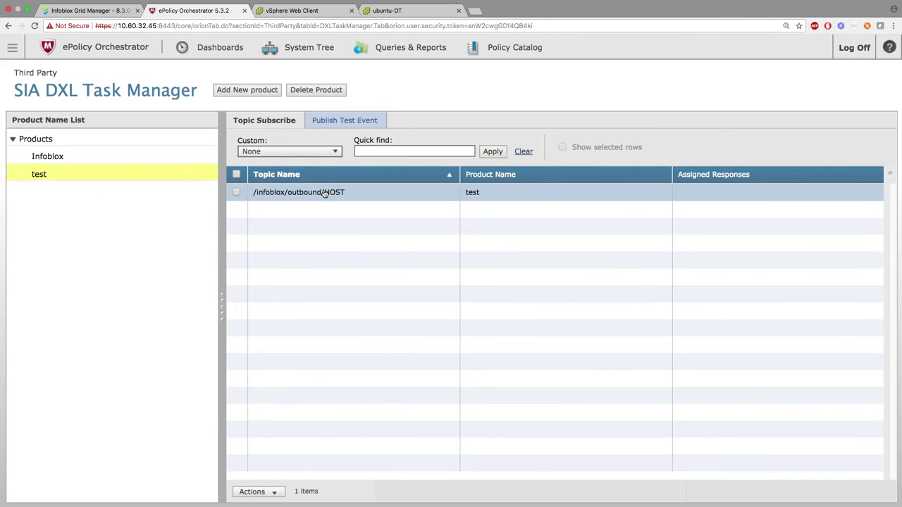
left_click(324, 192)
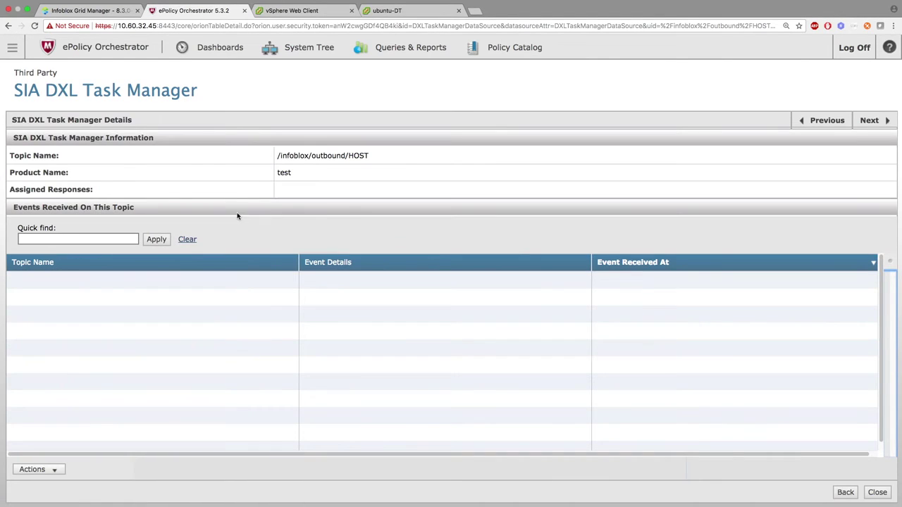
left_click(8, 26)
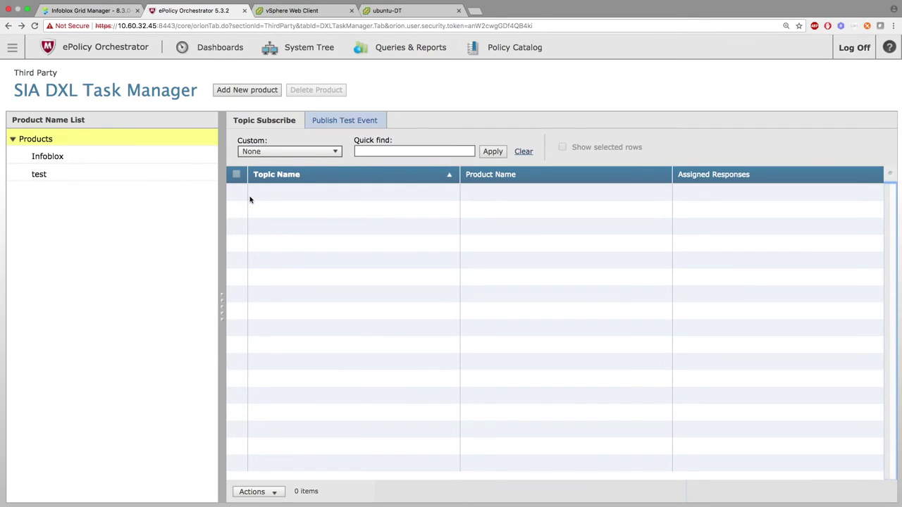
Unsubscribe the test product from the /infoblox/outbound/HOST topic.
double_click(87, 174)
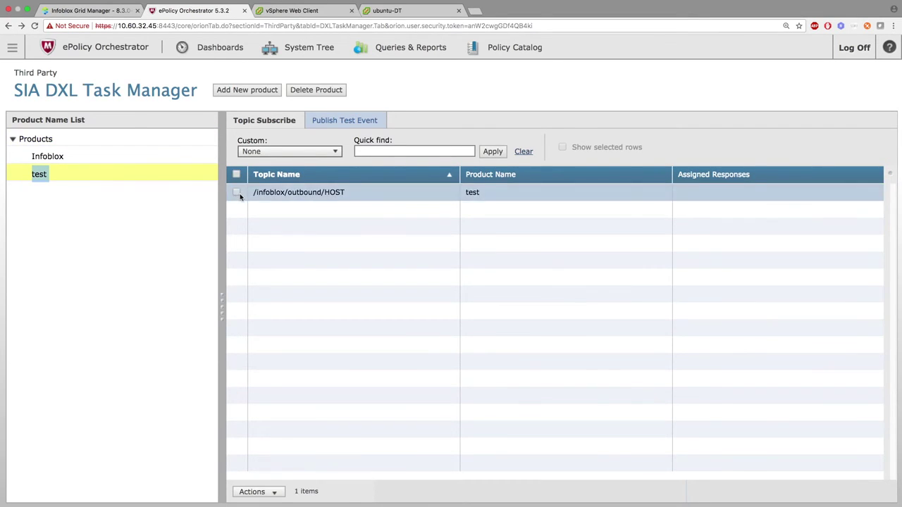
left_click(237, 193)
left_click(280, 493)
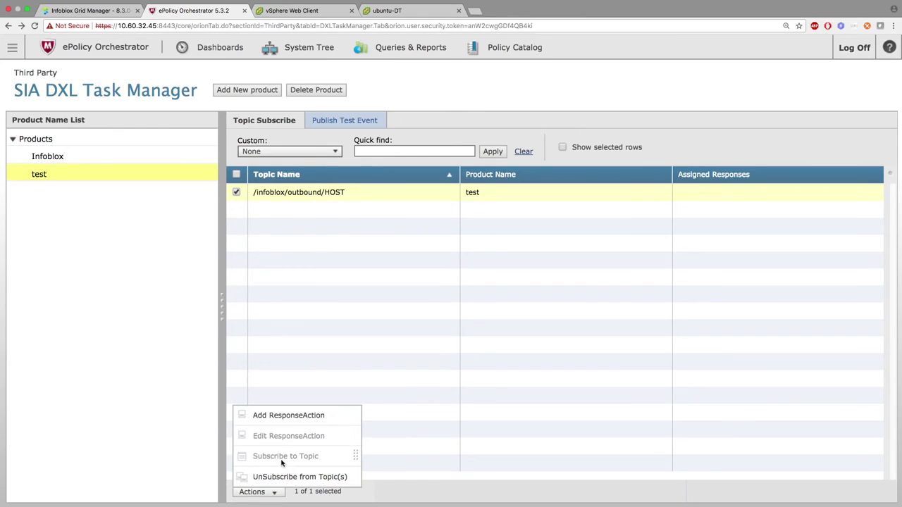
left_click(282, 474)
left_click(525, 297)
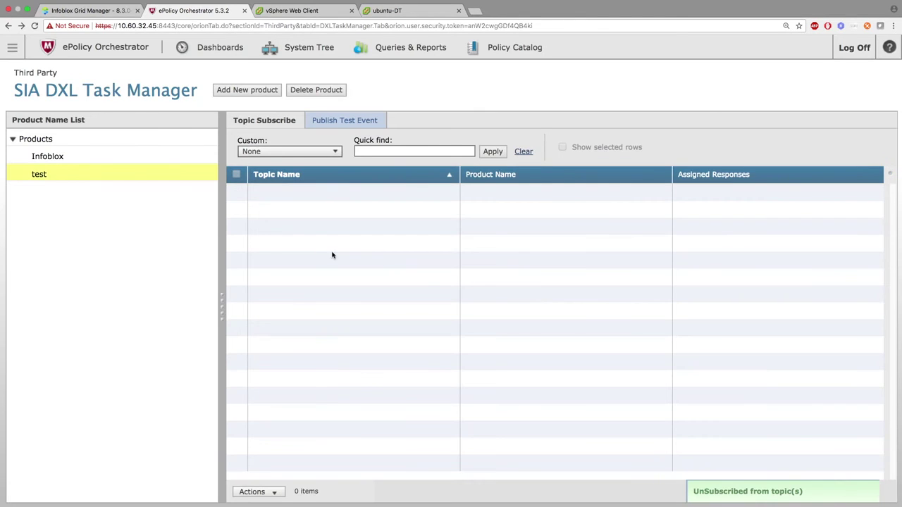
Delete the test product.
left_click(51, 176)
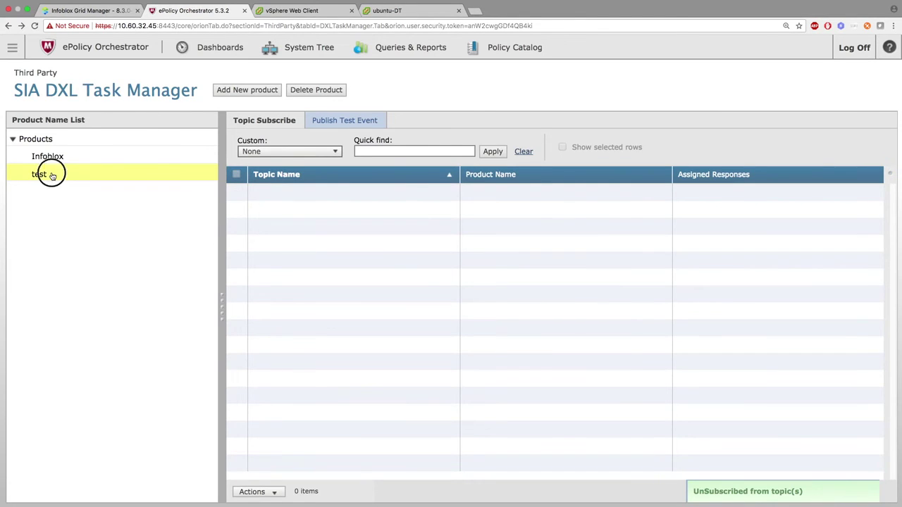
left_click(317, 92)
left_click(575, 367)
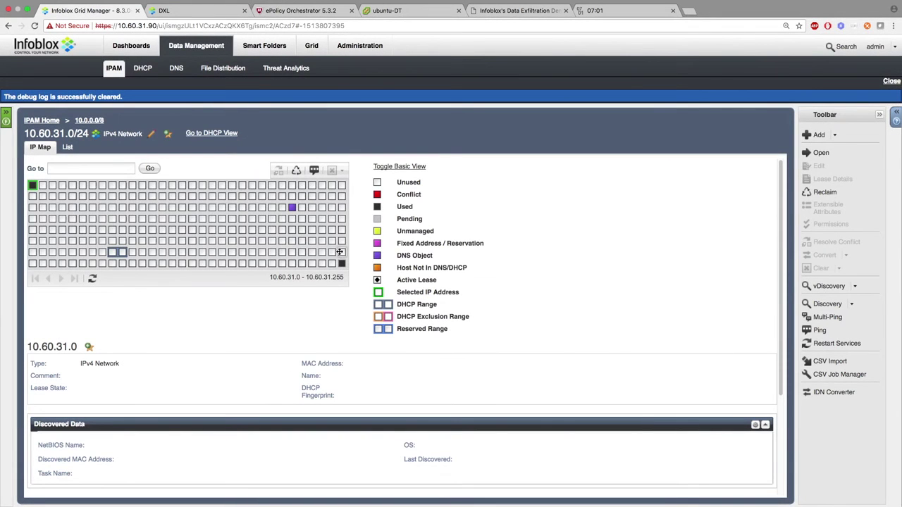
Add host record abc at the unused address 10.60.31.223.
left_click(341, 252)
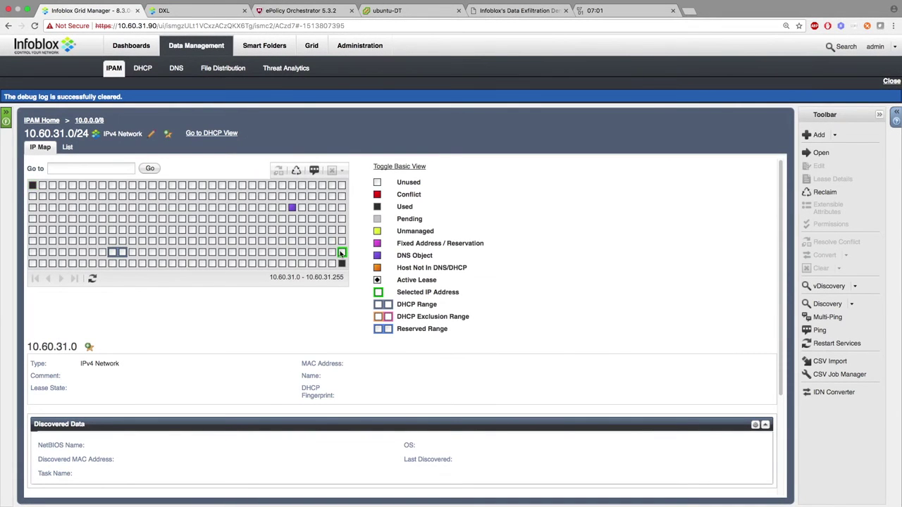
left_click(836, 135)
mouse_move(823, 185)
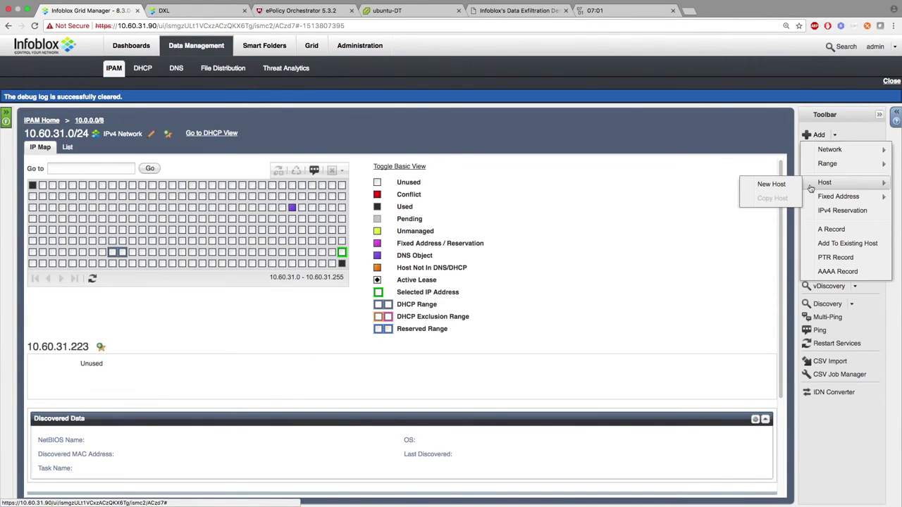
left_click(774, 184)
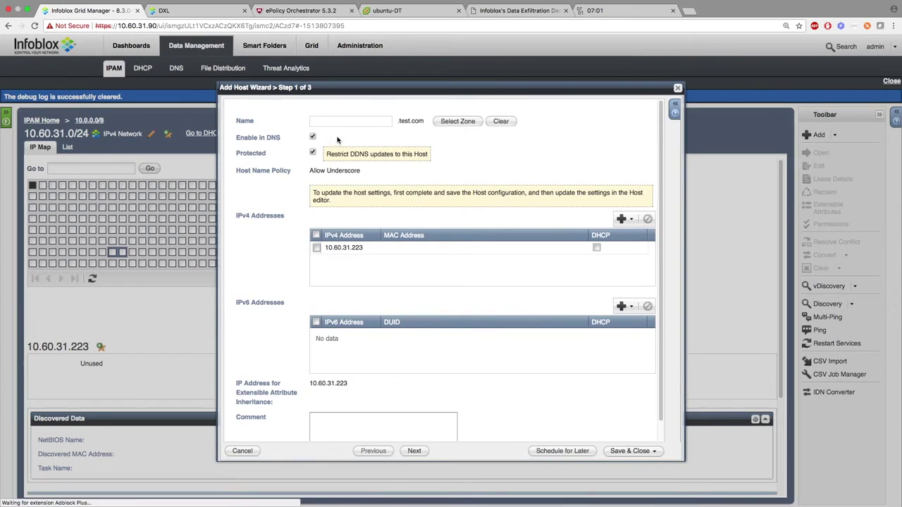
left_click(338, 121)
type("a")
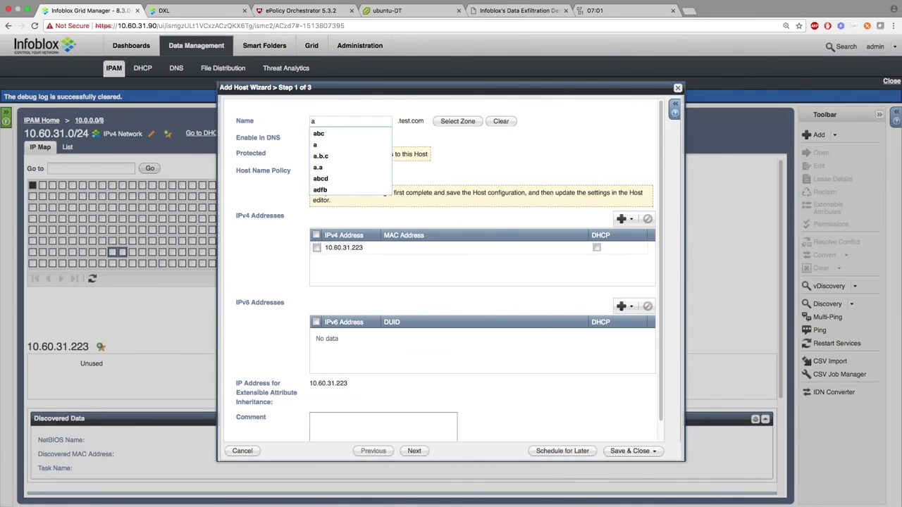
type("bc")
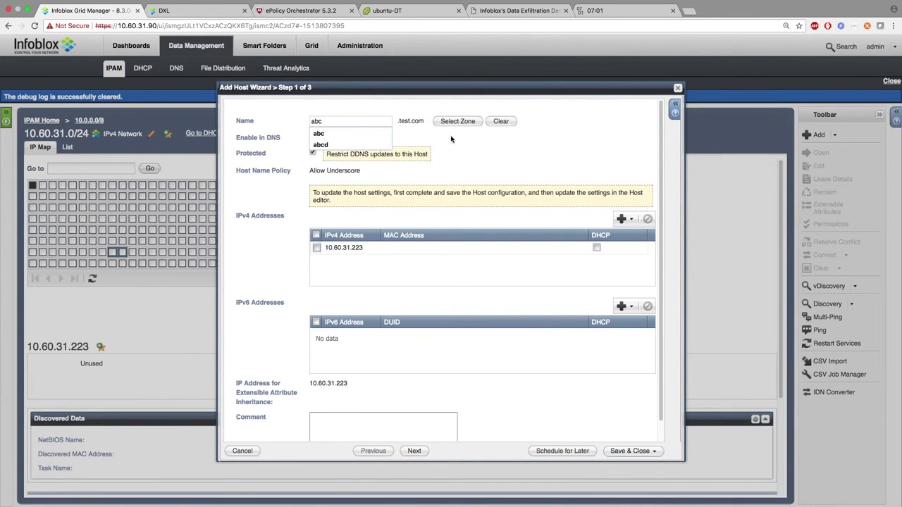
left_click(451, 138)
left_click(629, 451)
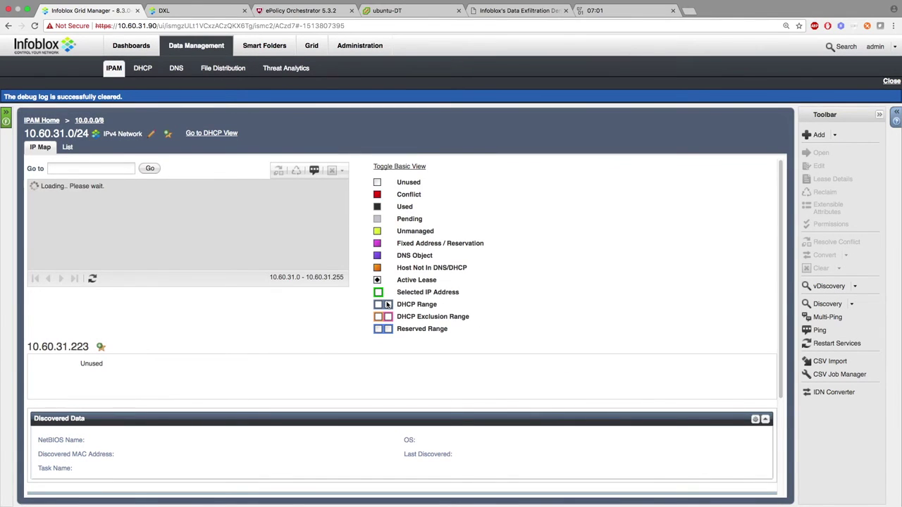
Check ePO for the new HOST_ADDRESS_IPV4 event from host abc.
scroll(345, 283, "down", 4)
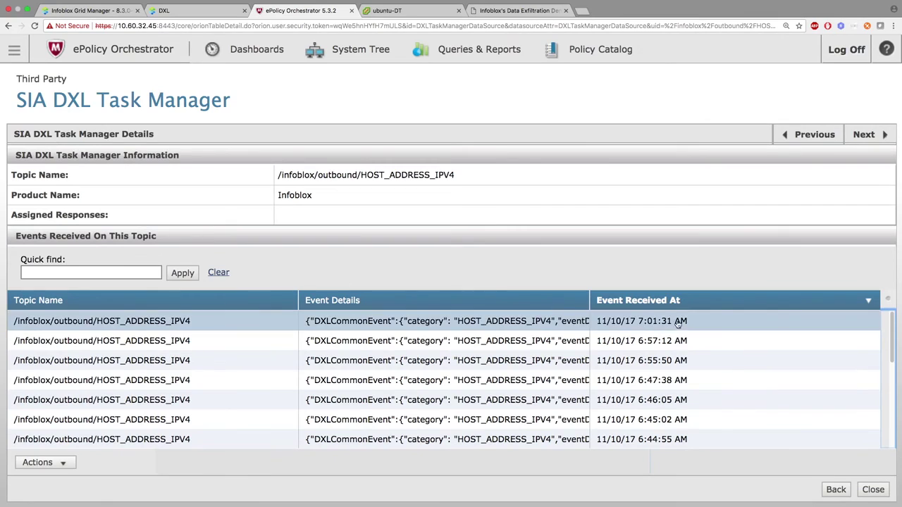
left_click_drag(678, 320, 600, 258)
left_click(597, 262)
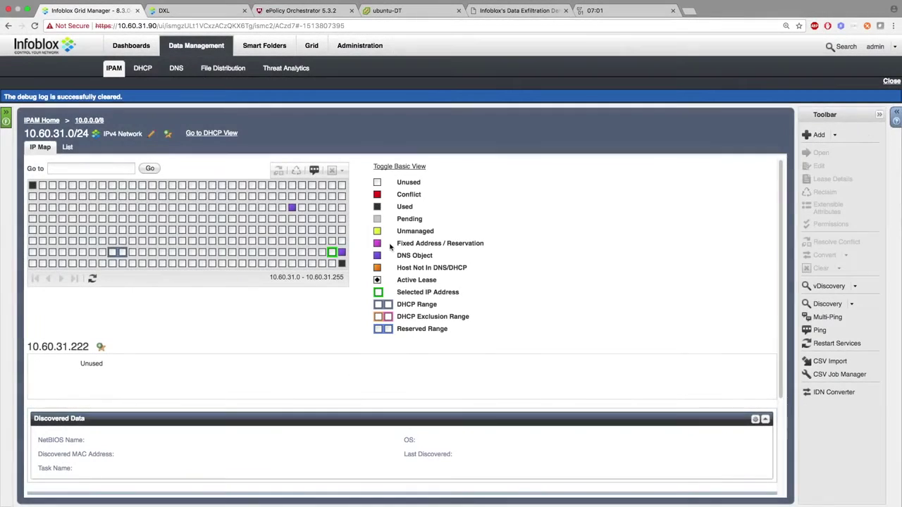
Add an IPv4 reservation for 10.60.31.222 with DXL_Sync overridden to false.
left_click(832, 135)
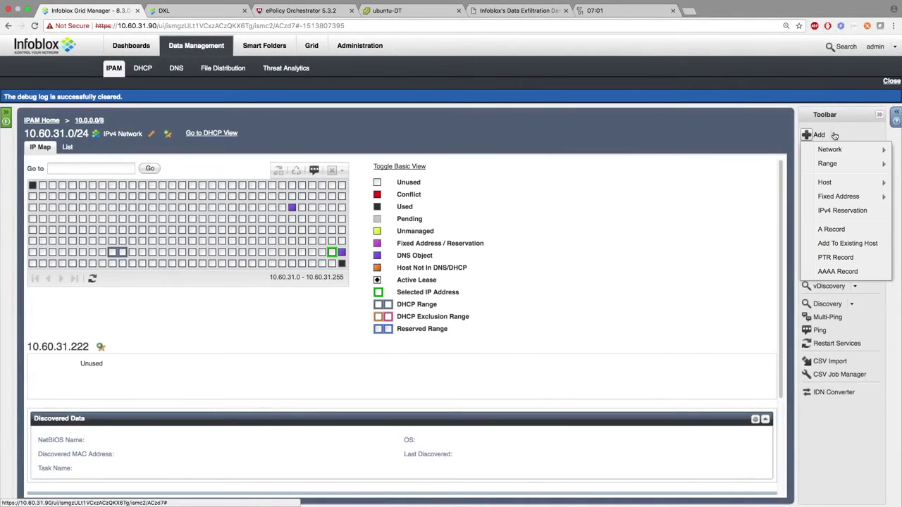
left_click(842, 210)
left_click(418, 400)
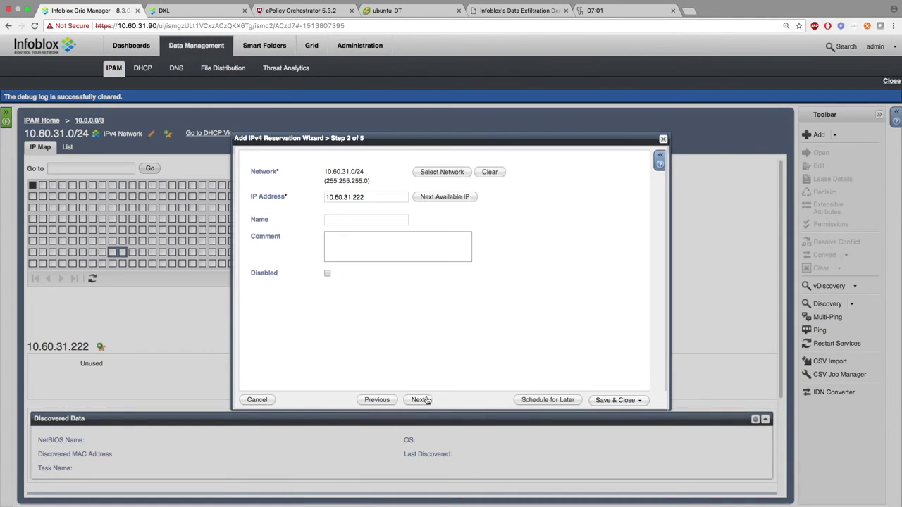
left_click(418, 399)
left_click(418, 400)
left_click(592, 219)
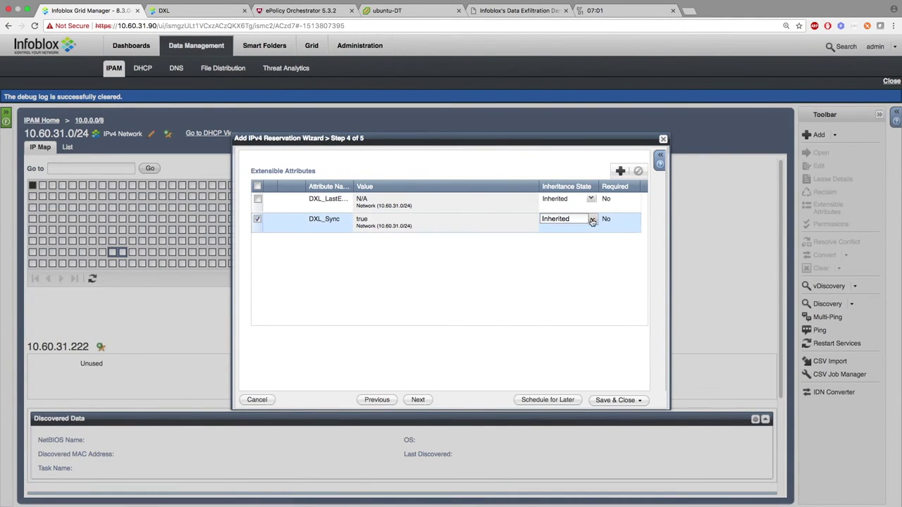
left_click(537, 237)
left_click(533, 221)
left_click(510, 255)
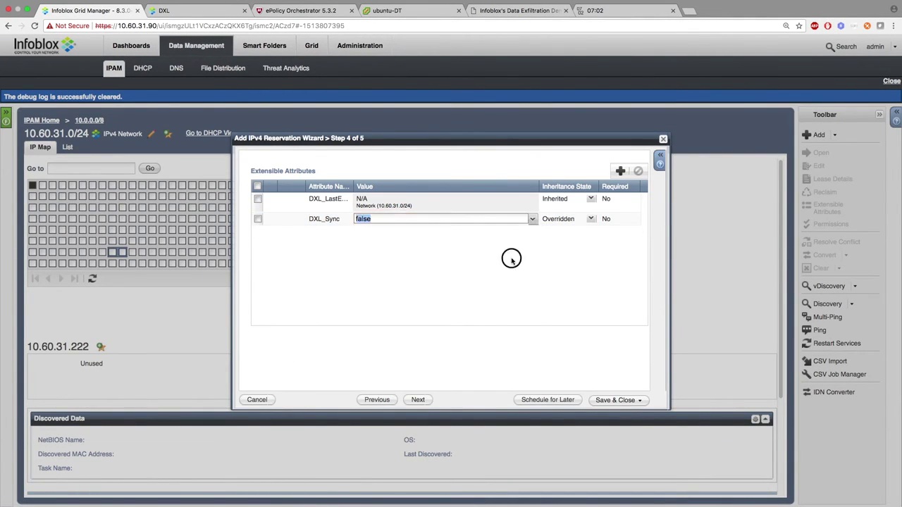
left_click(613, 399)
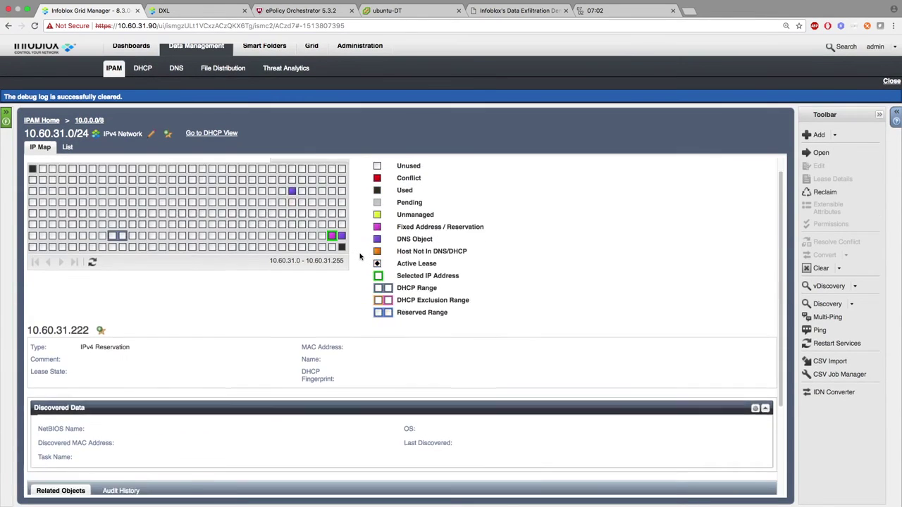
scroll(359, 256, "down", 4)
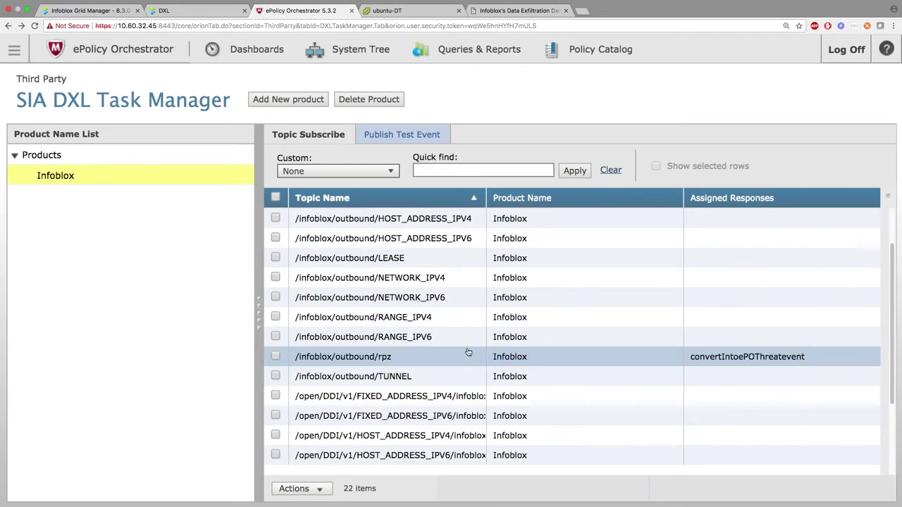
Scroll the Infoblox topic list and open the FIXED_ADDRESS_IPV4 topic's events.
scroll(467, 350, "down", 1)
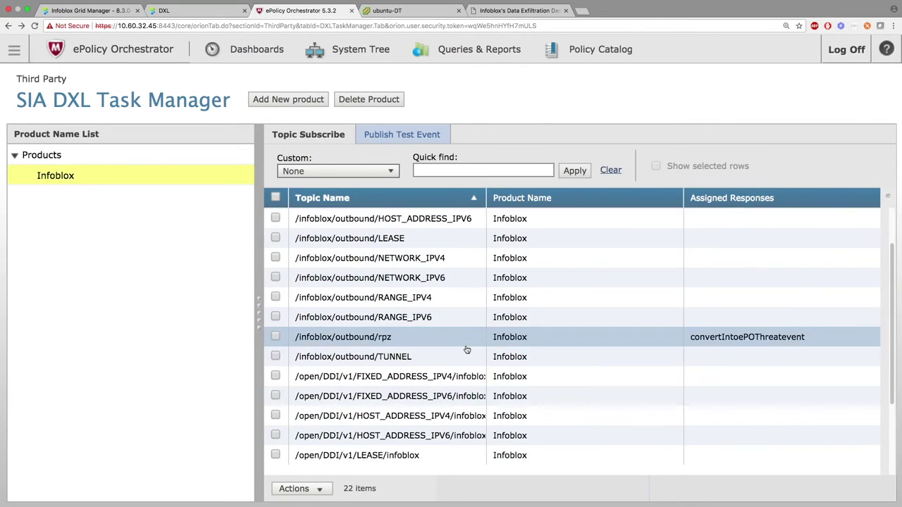
scroll(466, 351, "down", 3)
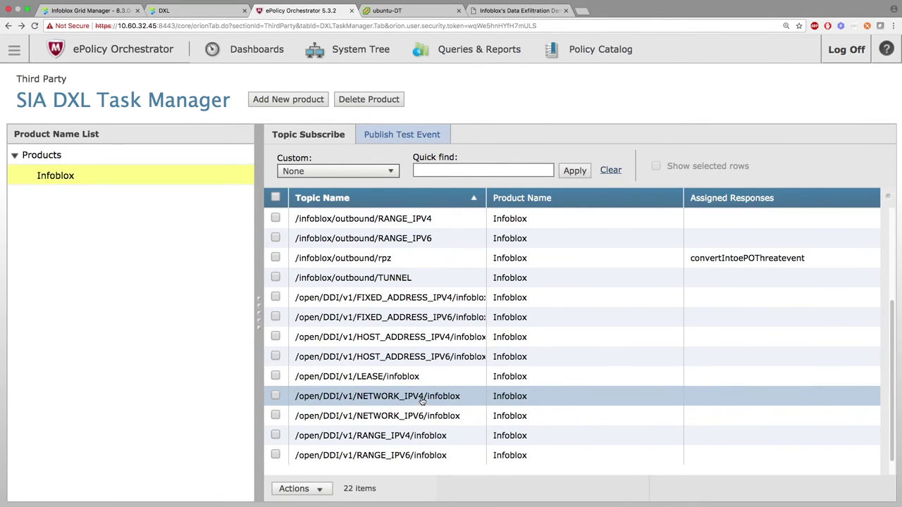
scroll(423, 399, "down", 1)
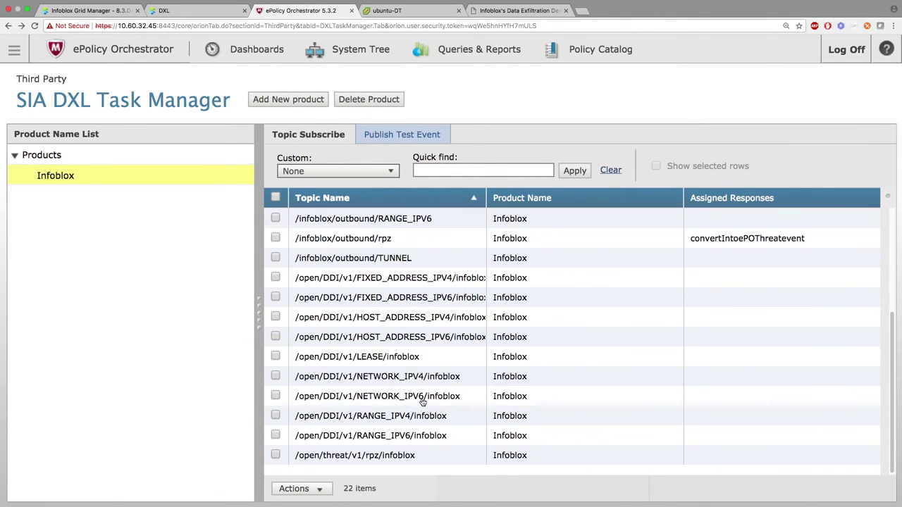
left_click(407, 276)
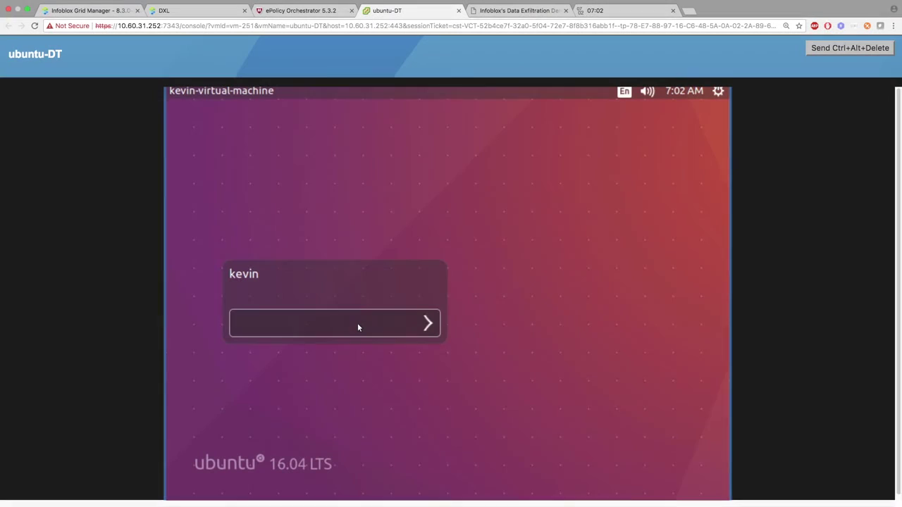
Log in to ubuntu-DT with the account password and enable networking.
type("******")
key("Return")
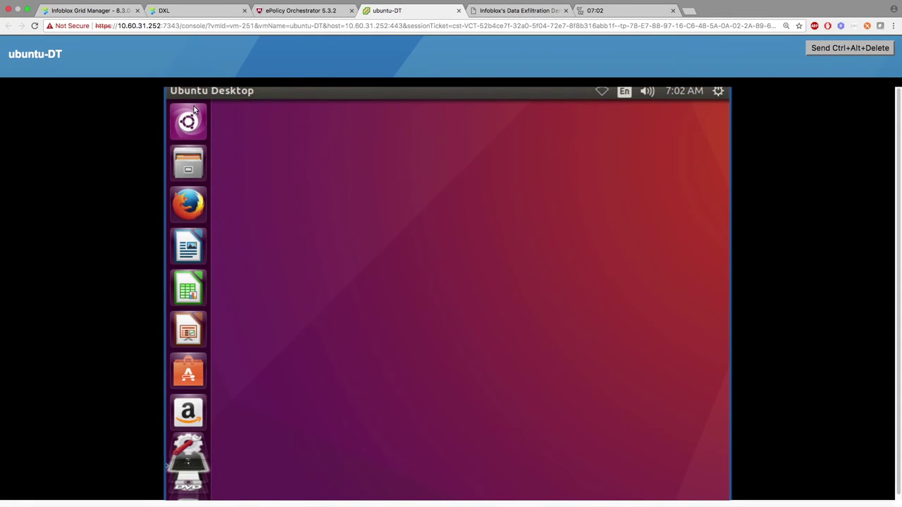
left_click(602, 96)
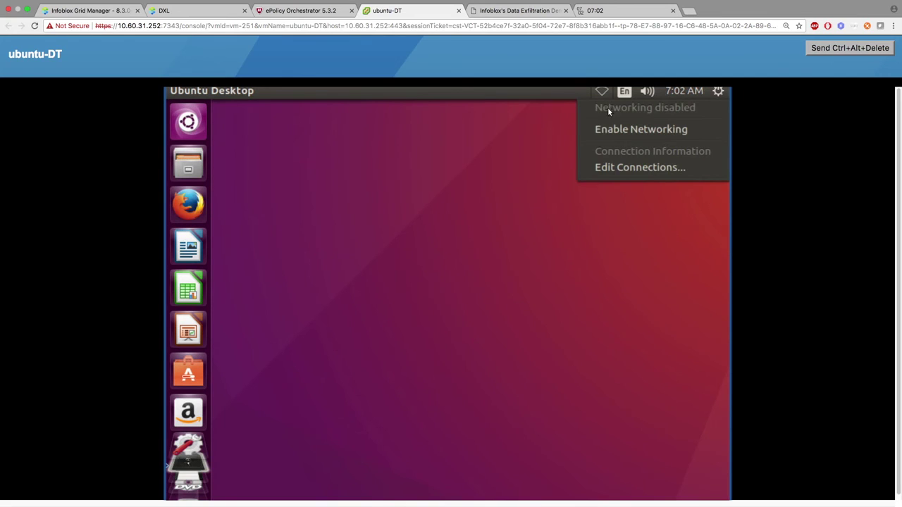
left_click(616, 129)
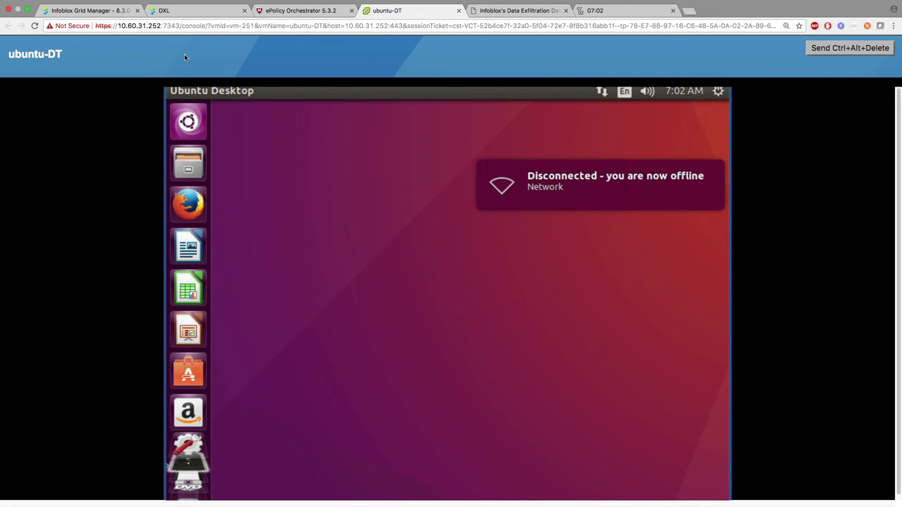
left_click(85, 11)
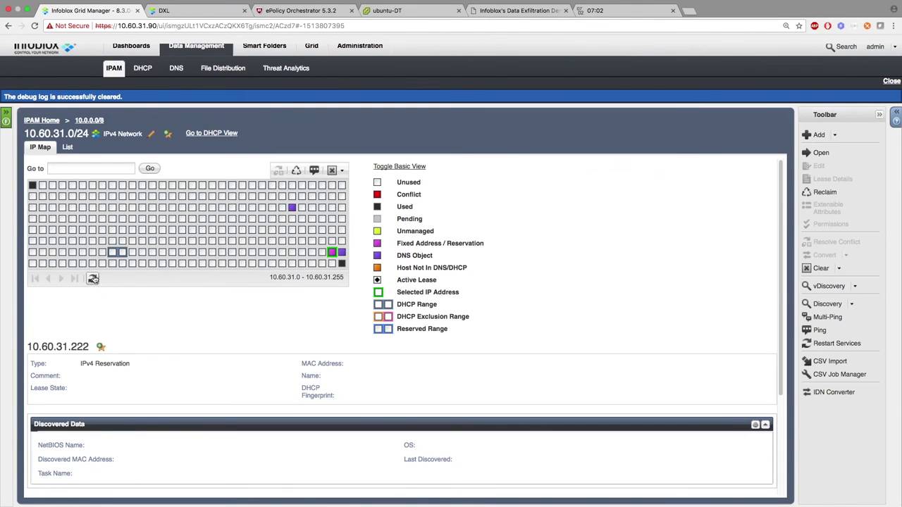
Reload the 10.60.31.0/24 IP map to show current addresses.
left_click(91, 278)
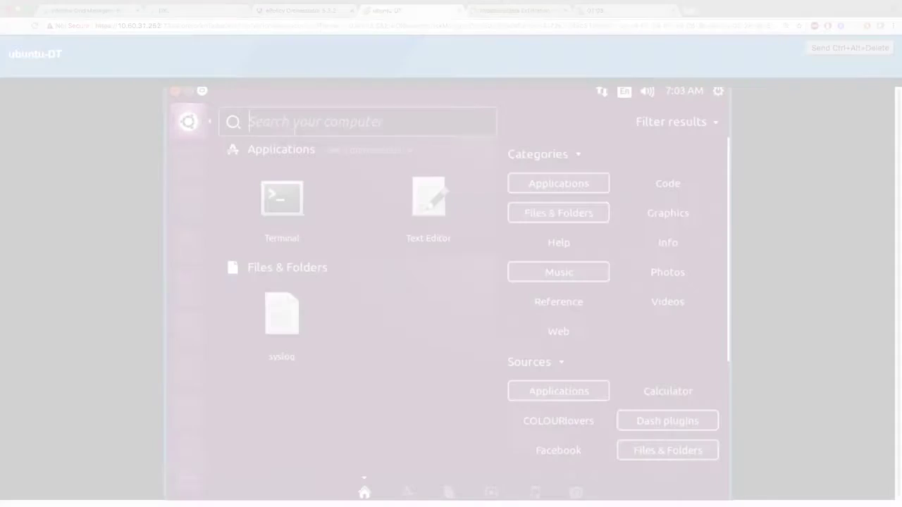
left_click(282, 201)
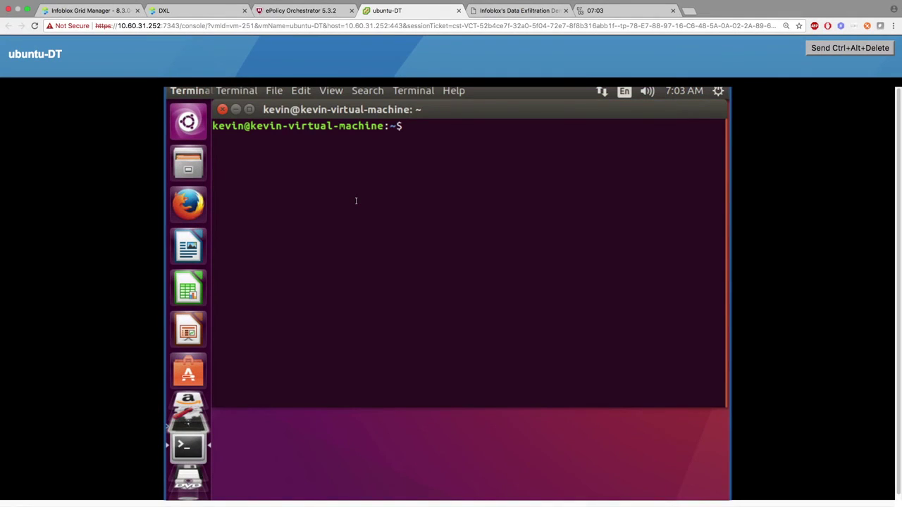
type("dig @10.60.31.90 example.com")
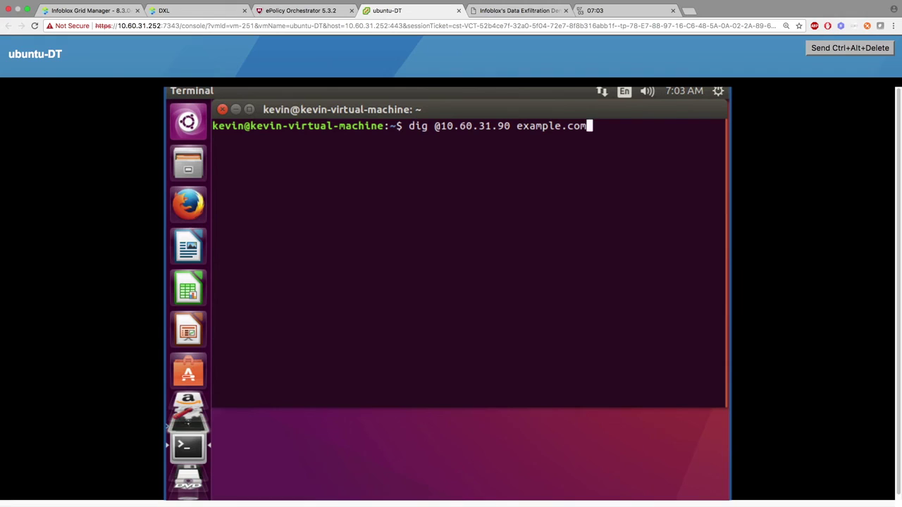
key("Return")
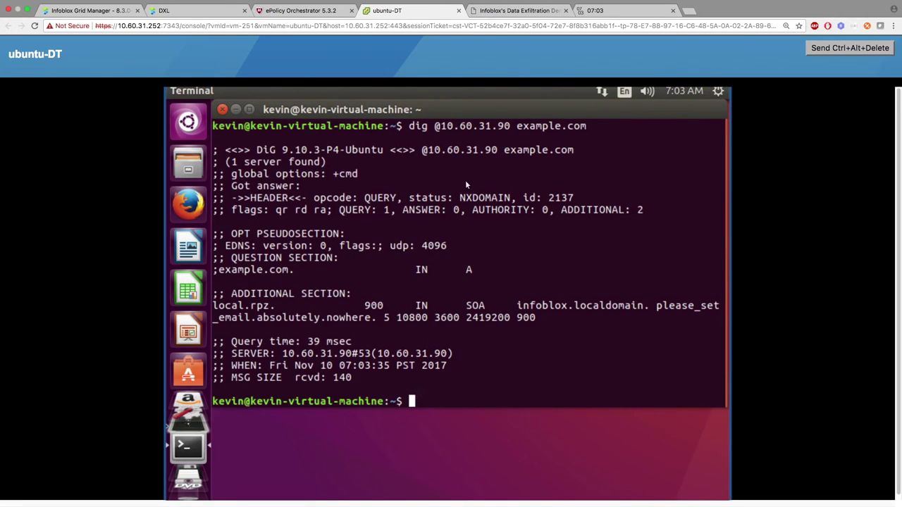
left_click_drag(459, 198, 512, 198)
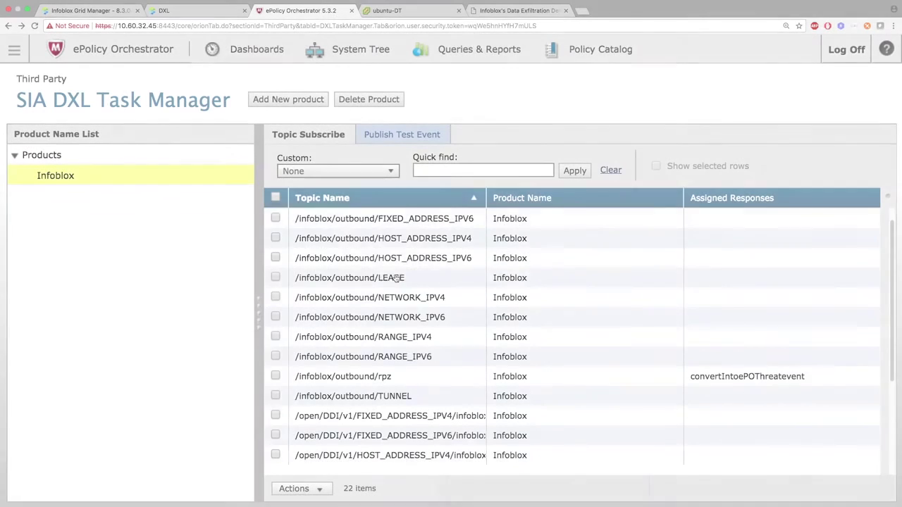
scroll(403, 298, "down", 5)
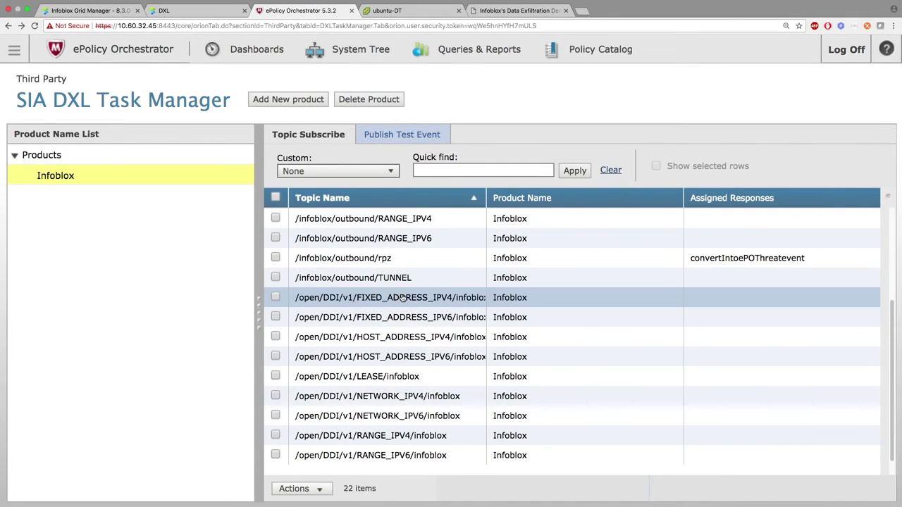
Show the /open/threat/v1/rpz/infoblox topic's events, including the 7:03:31 AM Infoblox Security Event.
scroll(403, 299, "down", 1)
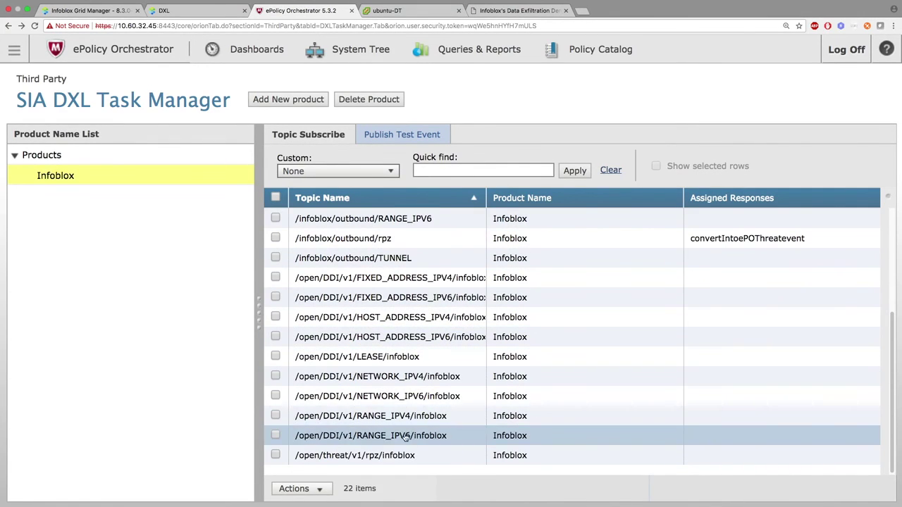
left_click(403, 456)
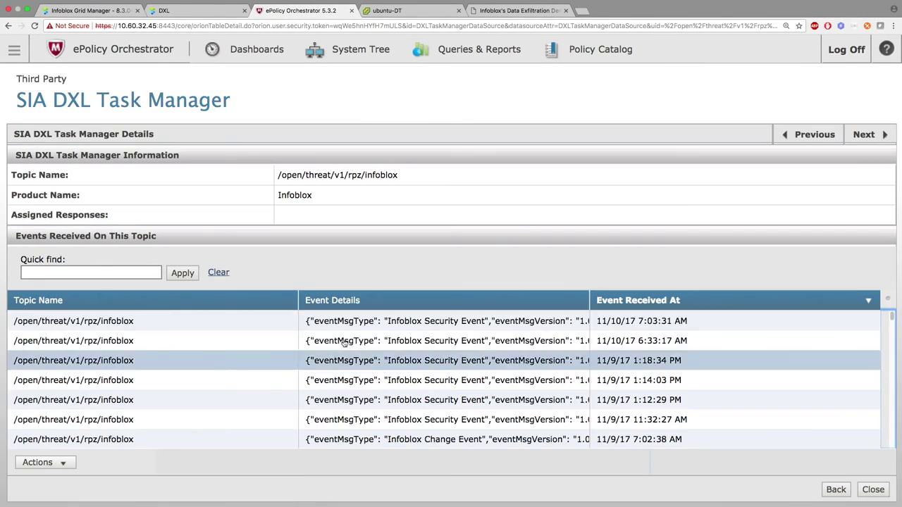